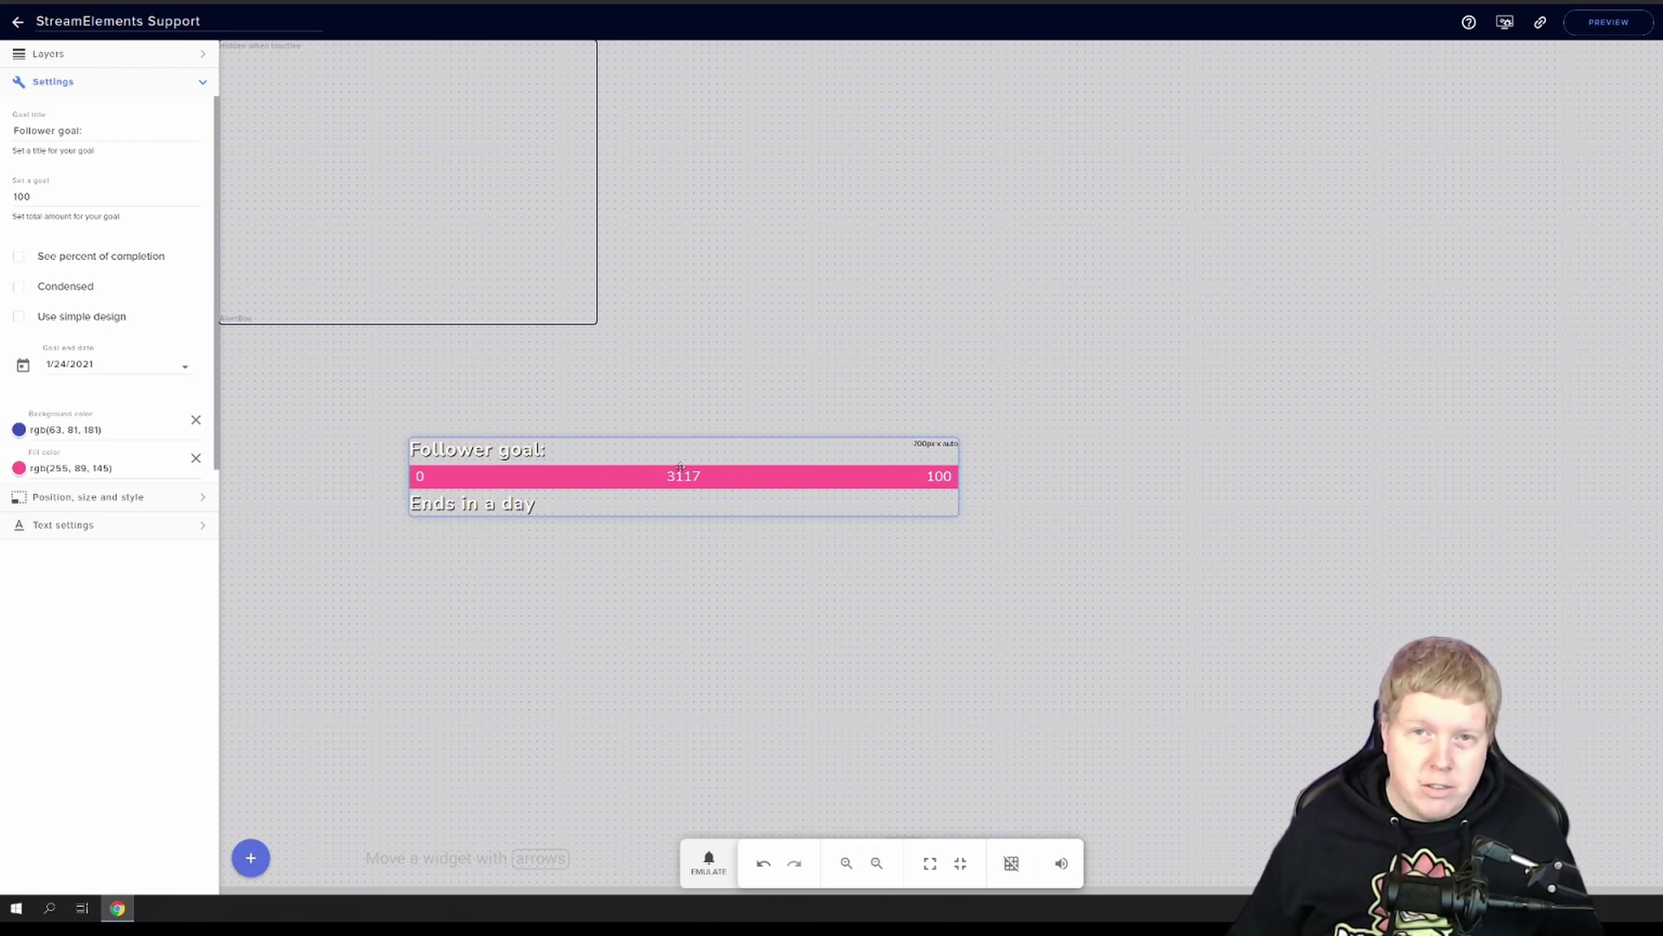
Set the follower goal's total to 3500 and its background colour to red, rgb(249, 6, 6)
{"action": "left_click_drag", "start_coordinate": [39, 194], "coordinate": [2, 198]}
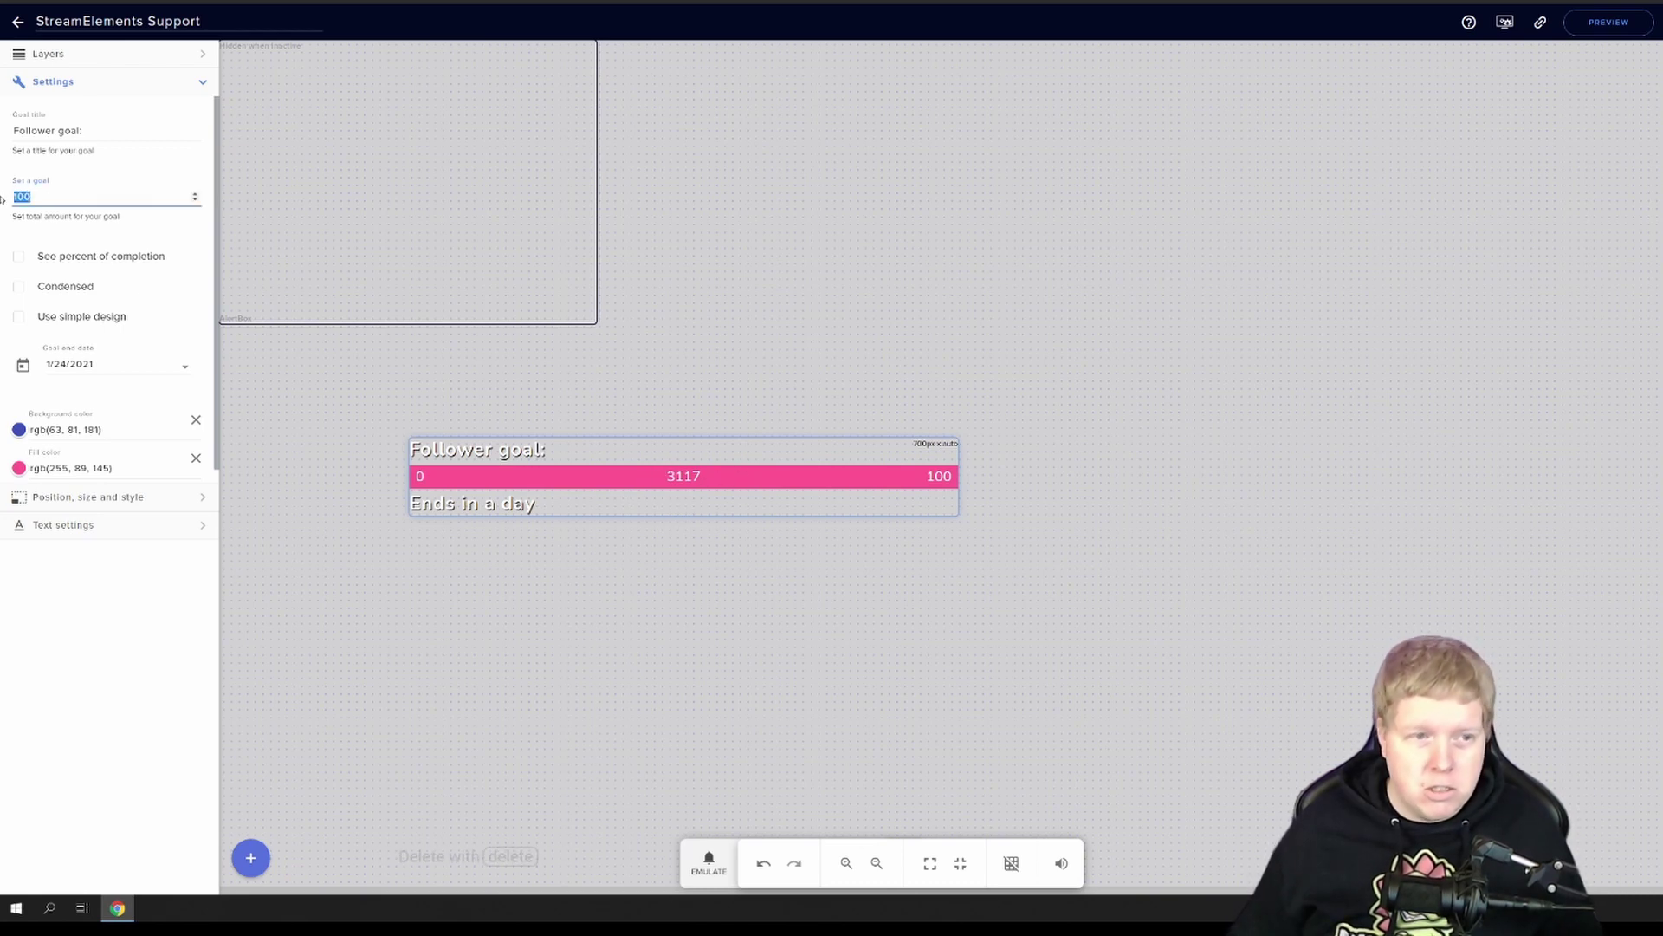
{"action": "type", "text": "3500"}
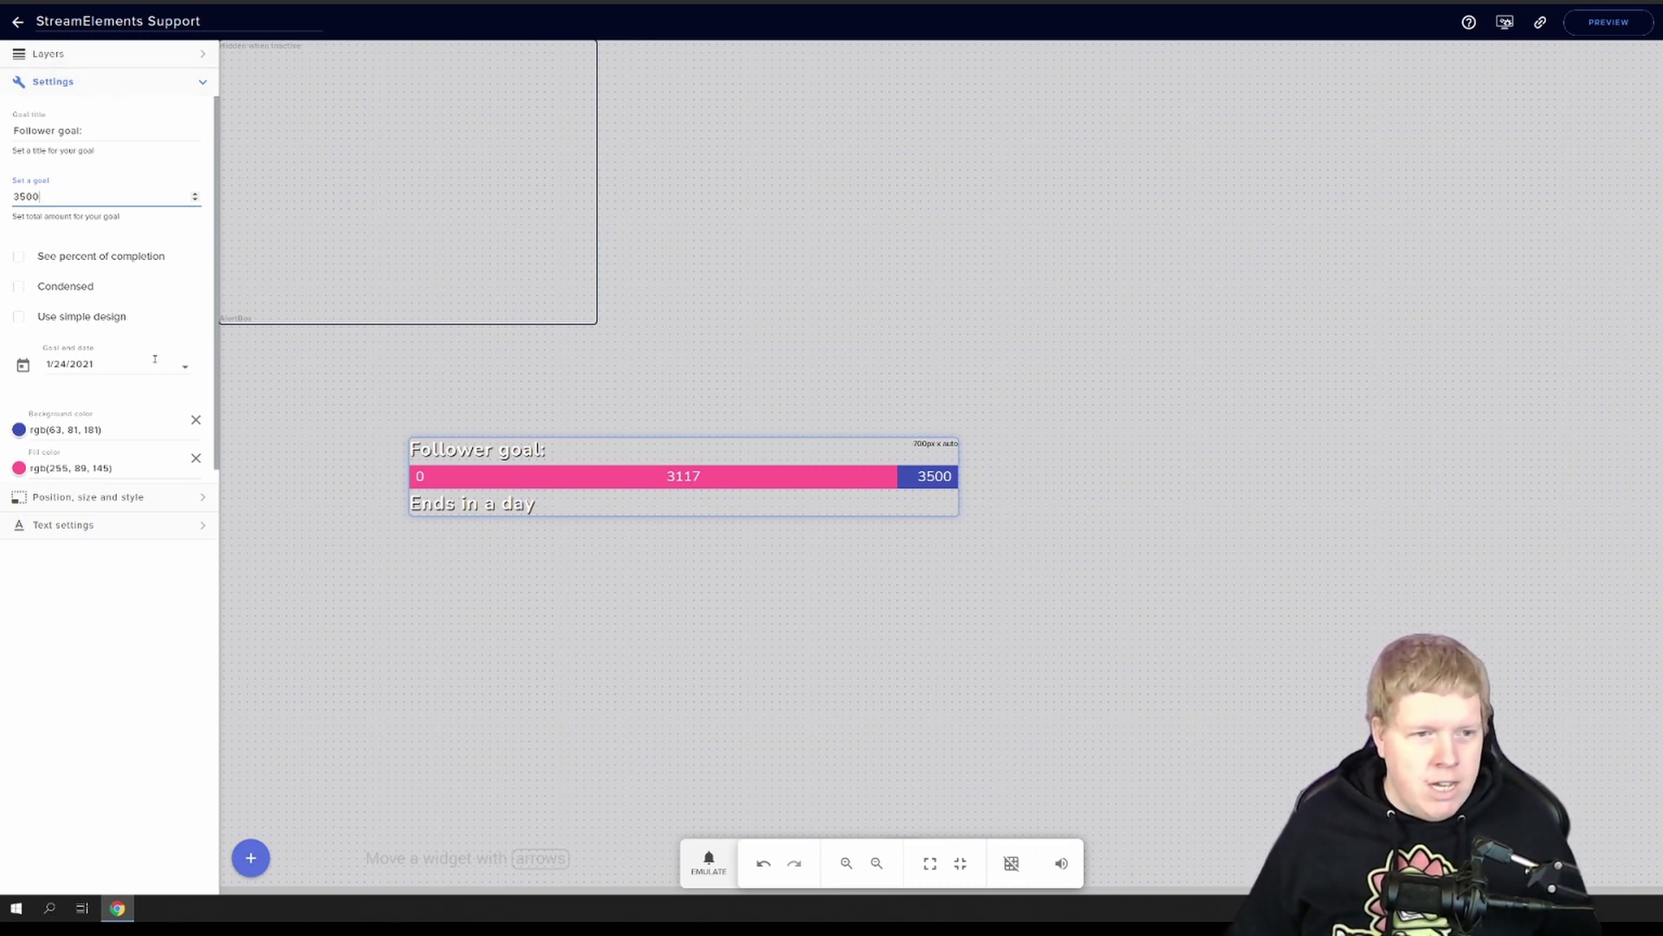
{"action": "left_click", "coordinate": [26, 432]}
{"action": "left_click_drag", "start_coordinate": [955, 403], "coordinate": [955, 367]}
{"action": "left_click_drag", "start_coordinate": [880, 414], "coordinate": [936, 367]}
{"action": "left_click", "coordinate": [943, 587]}
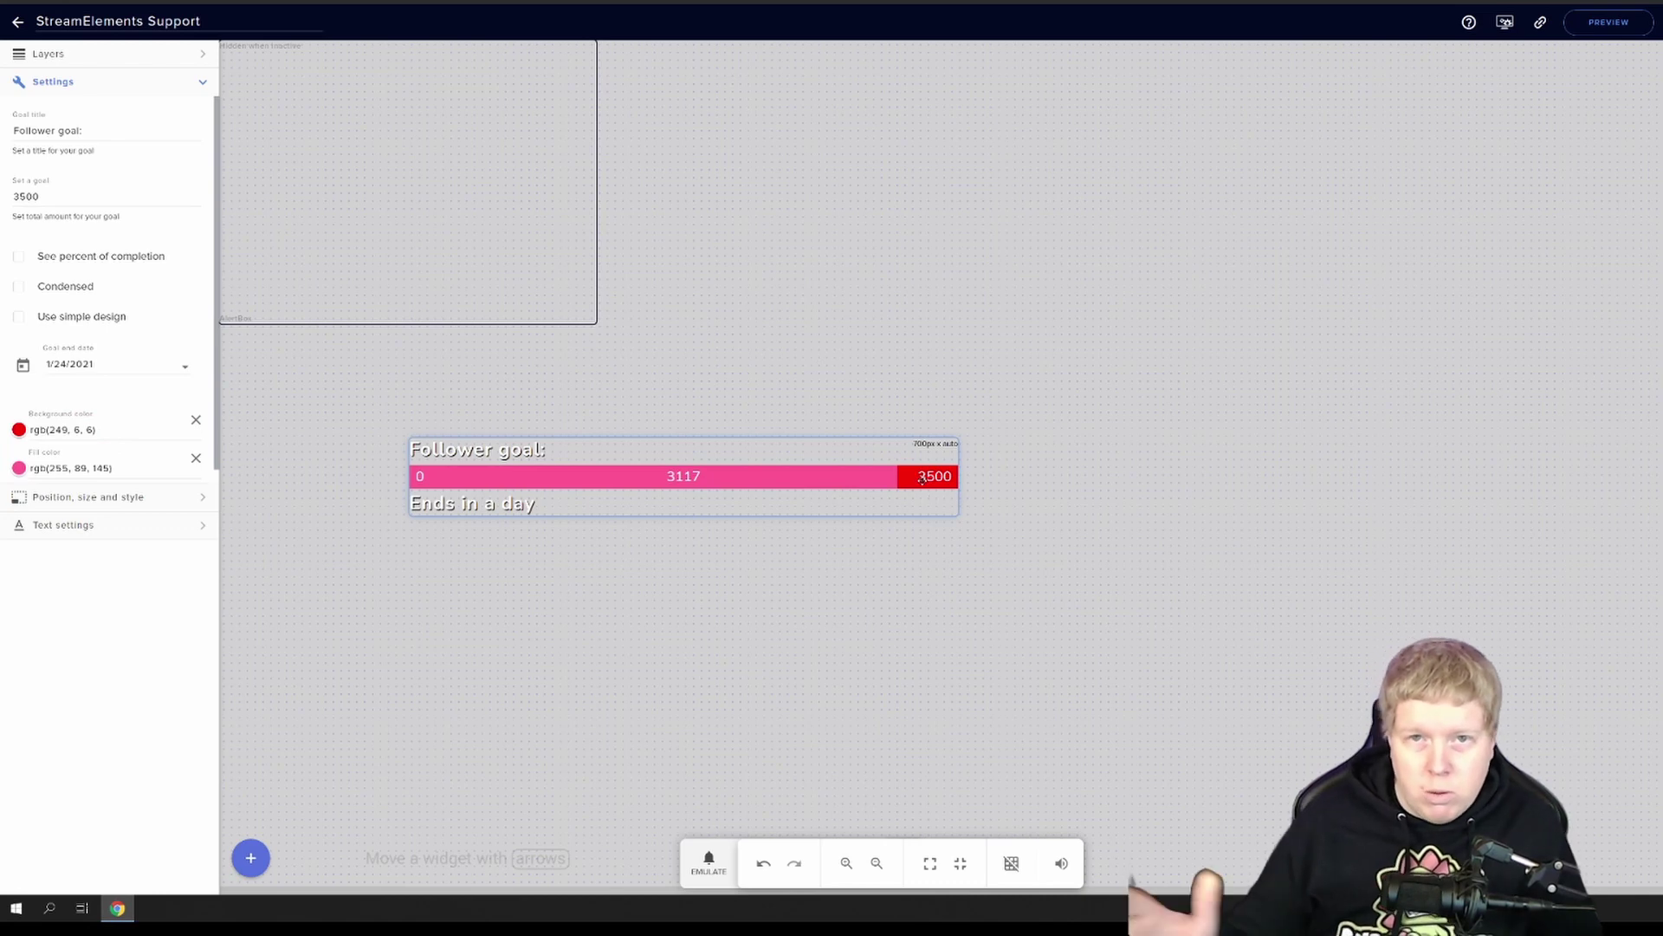
Set the follower goal's fill colour to green, rgb(90, 223, 64)
{"action": "left_click", "coordinate": [19, 467]}
{"action": "left_click", "coordinate": [954, 485]}
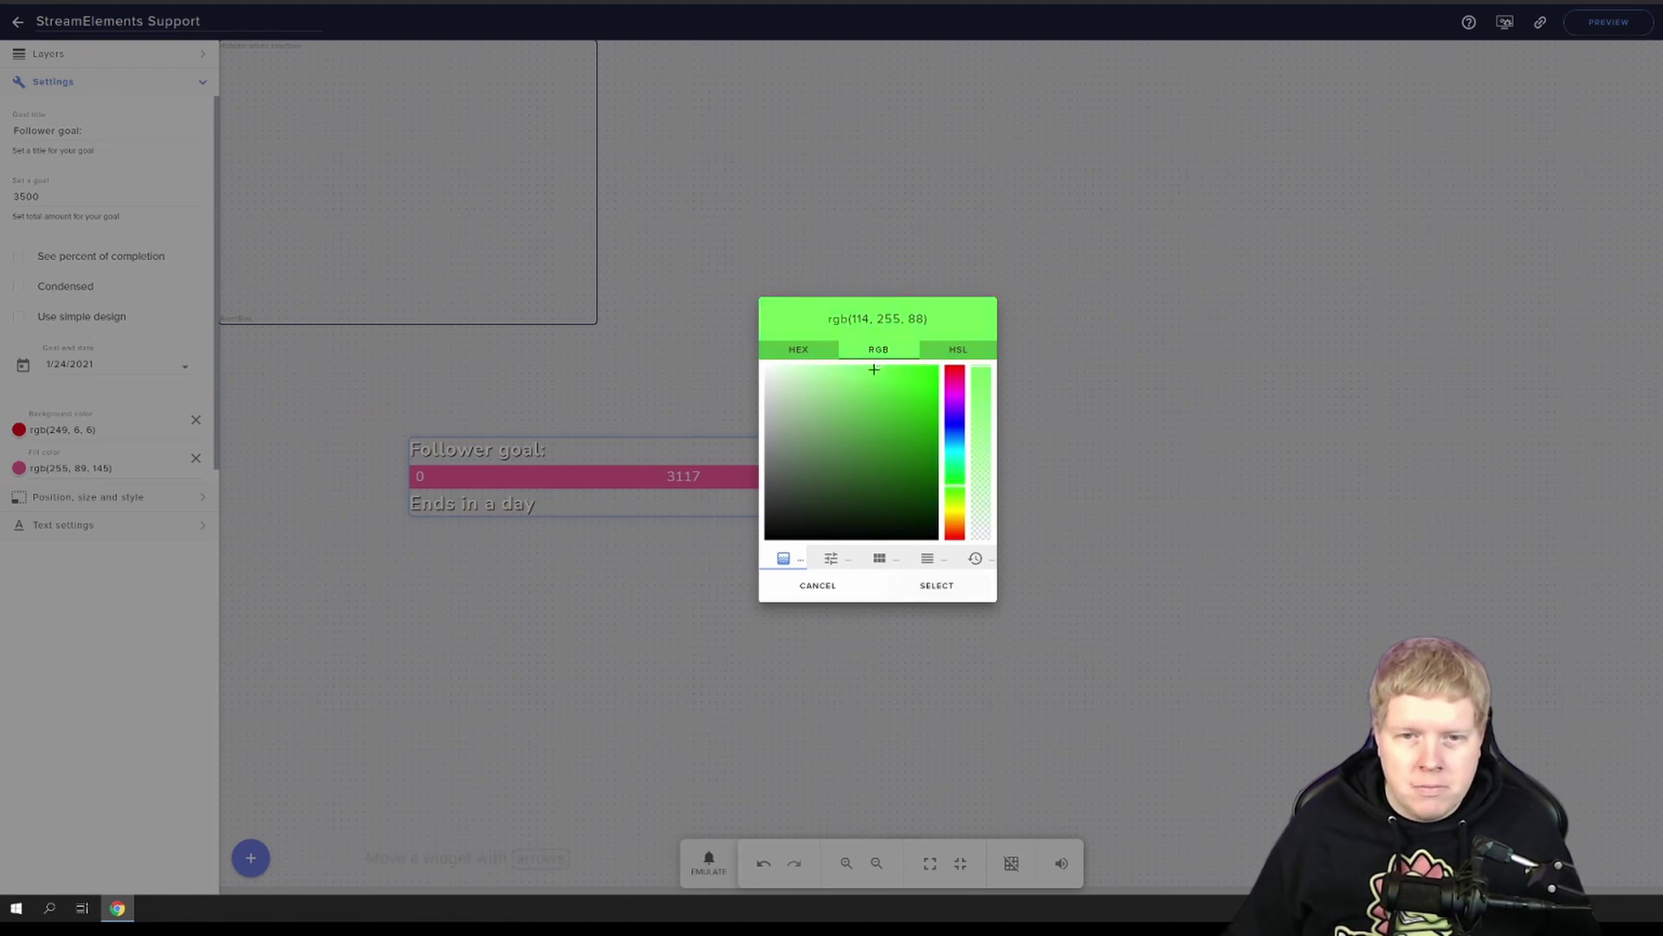
{"action": "mouse_move", "coordinate": [878, 367]}
{"action": "left_mouse_down"}
{"action": "mouse_move", "coordinate": [885, 407]}
{"action": "mouse_move", "coordinate": [889, 387]}
{"action": "left_mouse_up"}
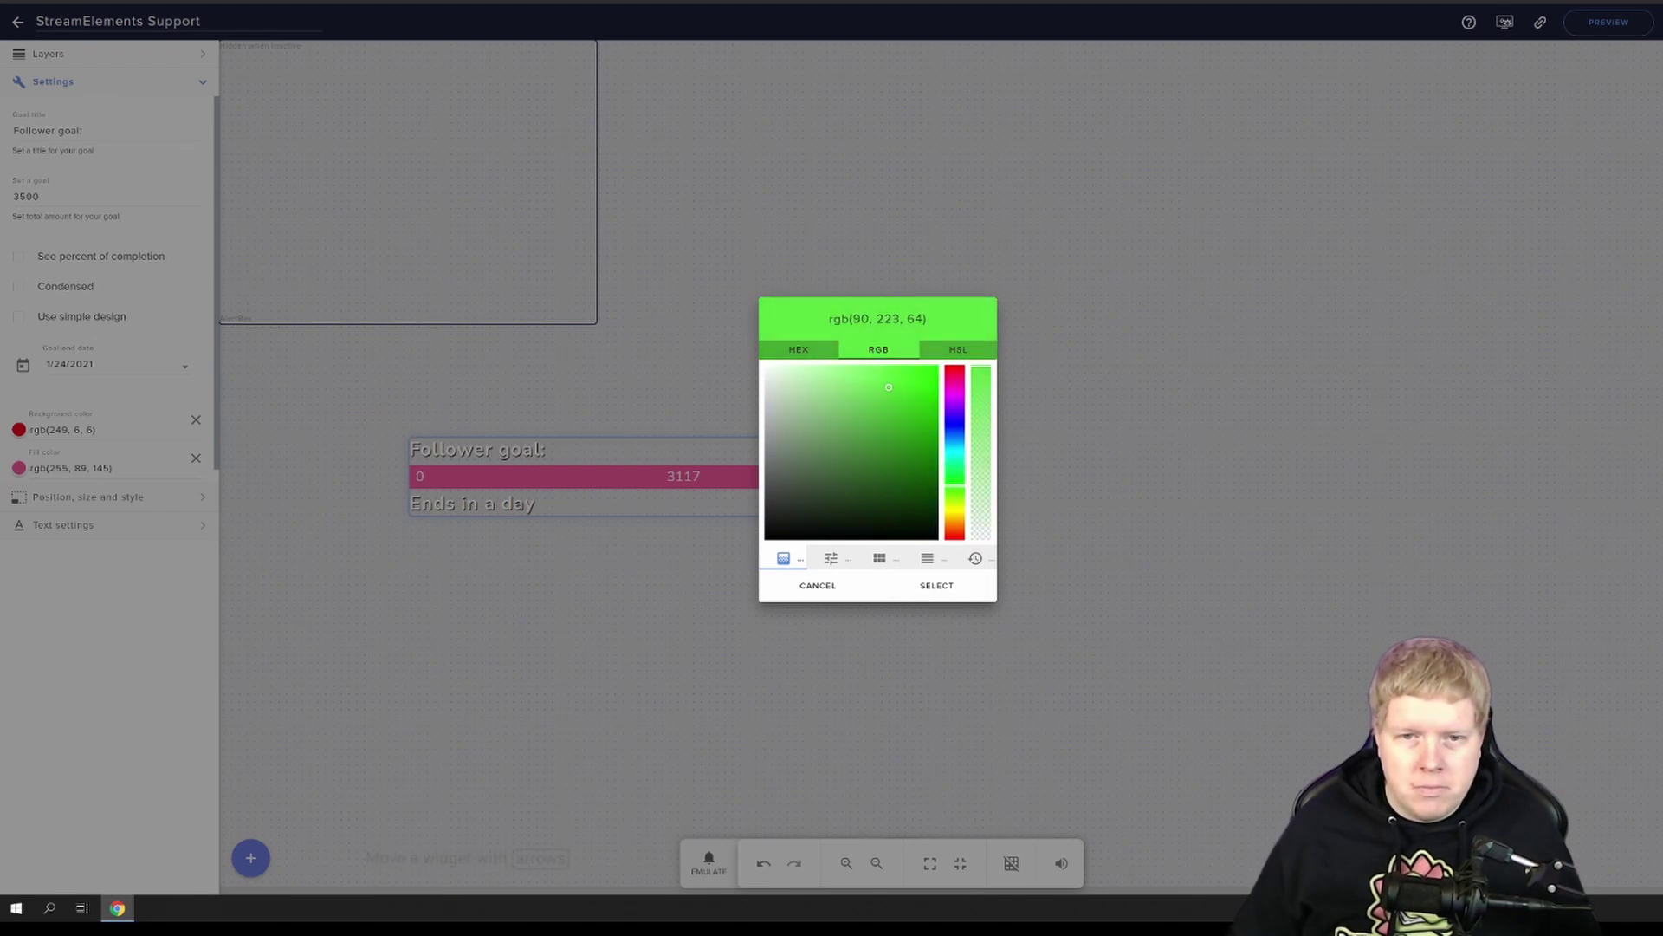
{"action": "left_click", "coordinate": [938, 586]}
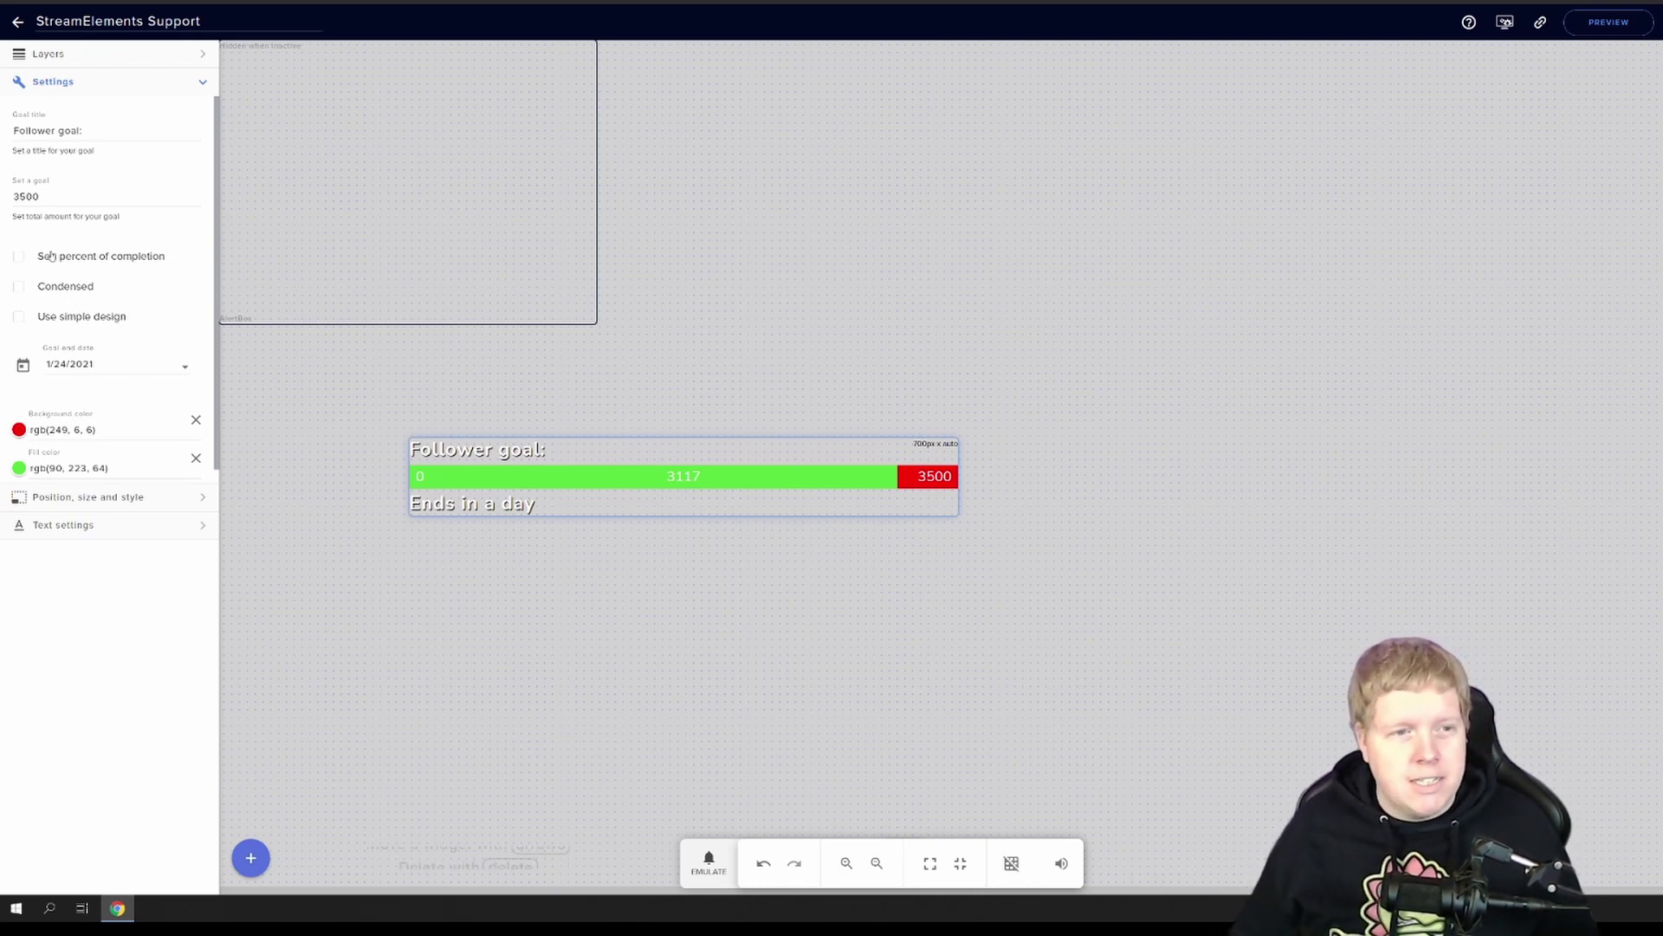
Try the percent-of-completion and condensed options on the follower goal, and switch it to the simple design without the percentage
{"action": "left_click", "coordinate": [101, 258]}
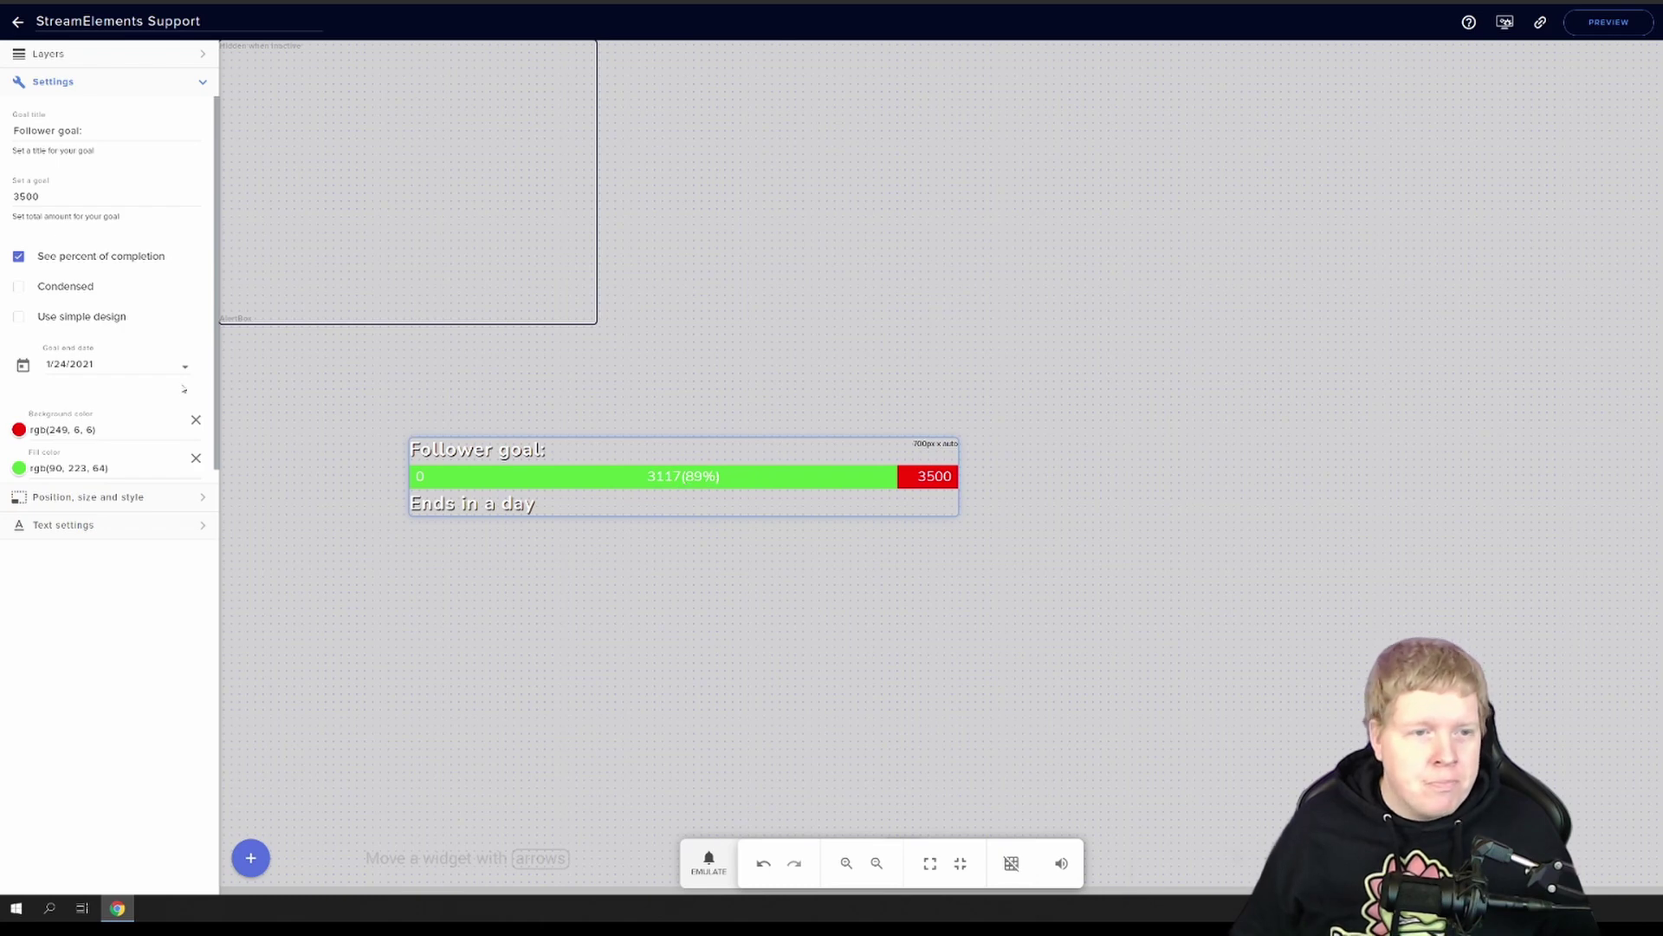
{"action": "left_click", "coordinate": [67, 288]}
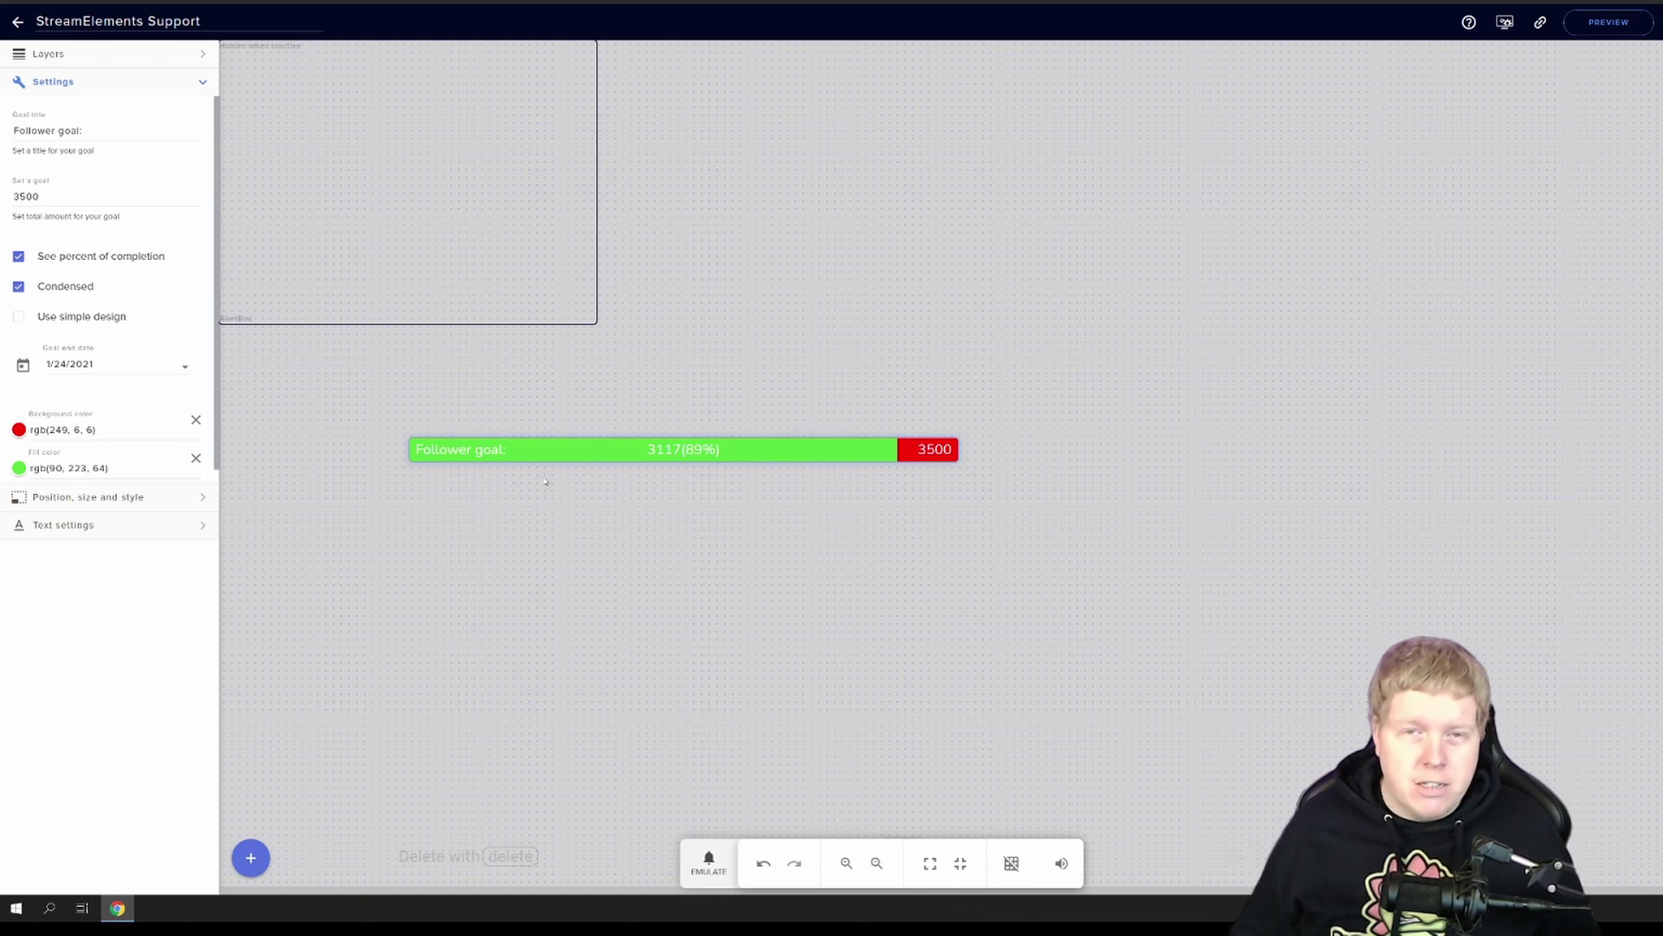
{"action": "left_click", "coordinate": [67, 258]}
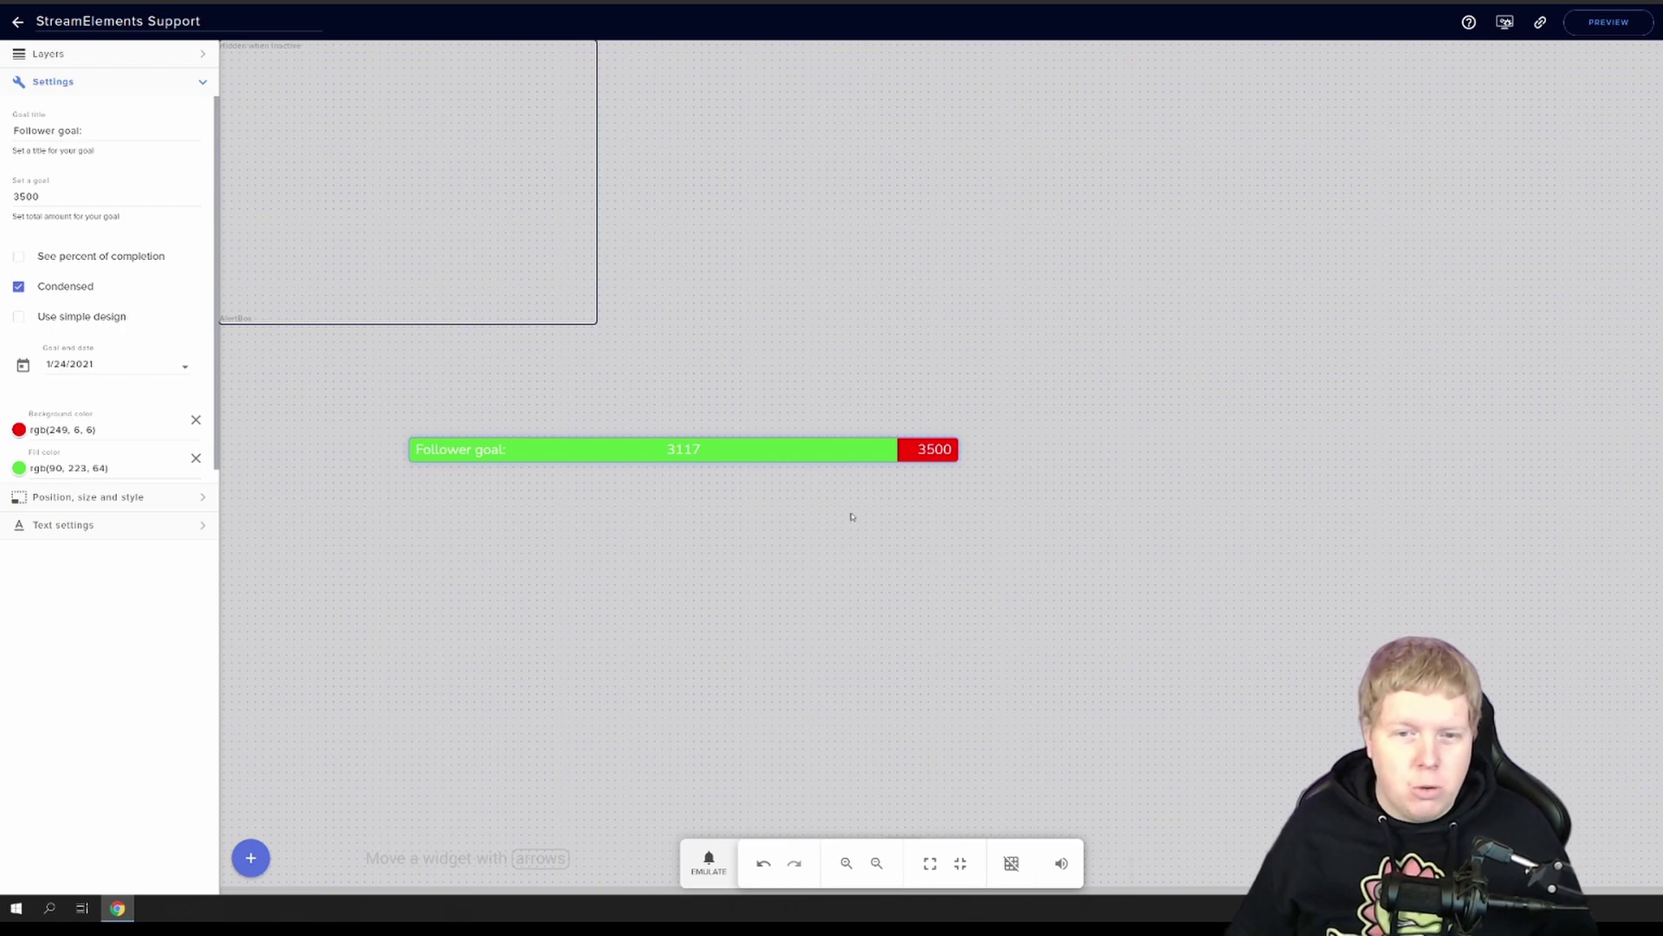
{"action": "left_click", "coordinate": [71, 318]}
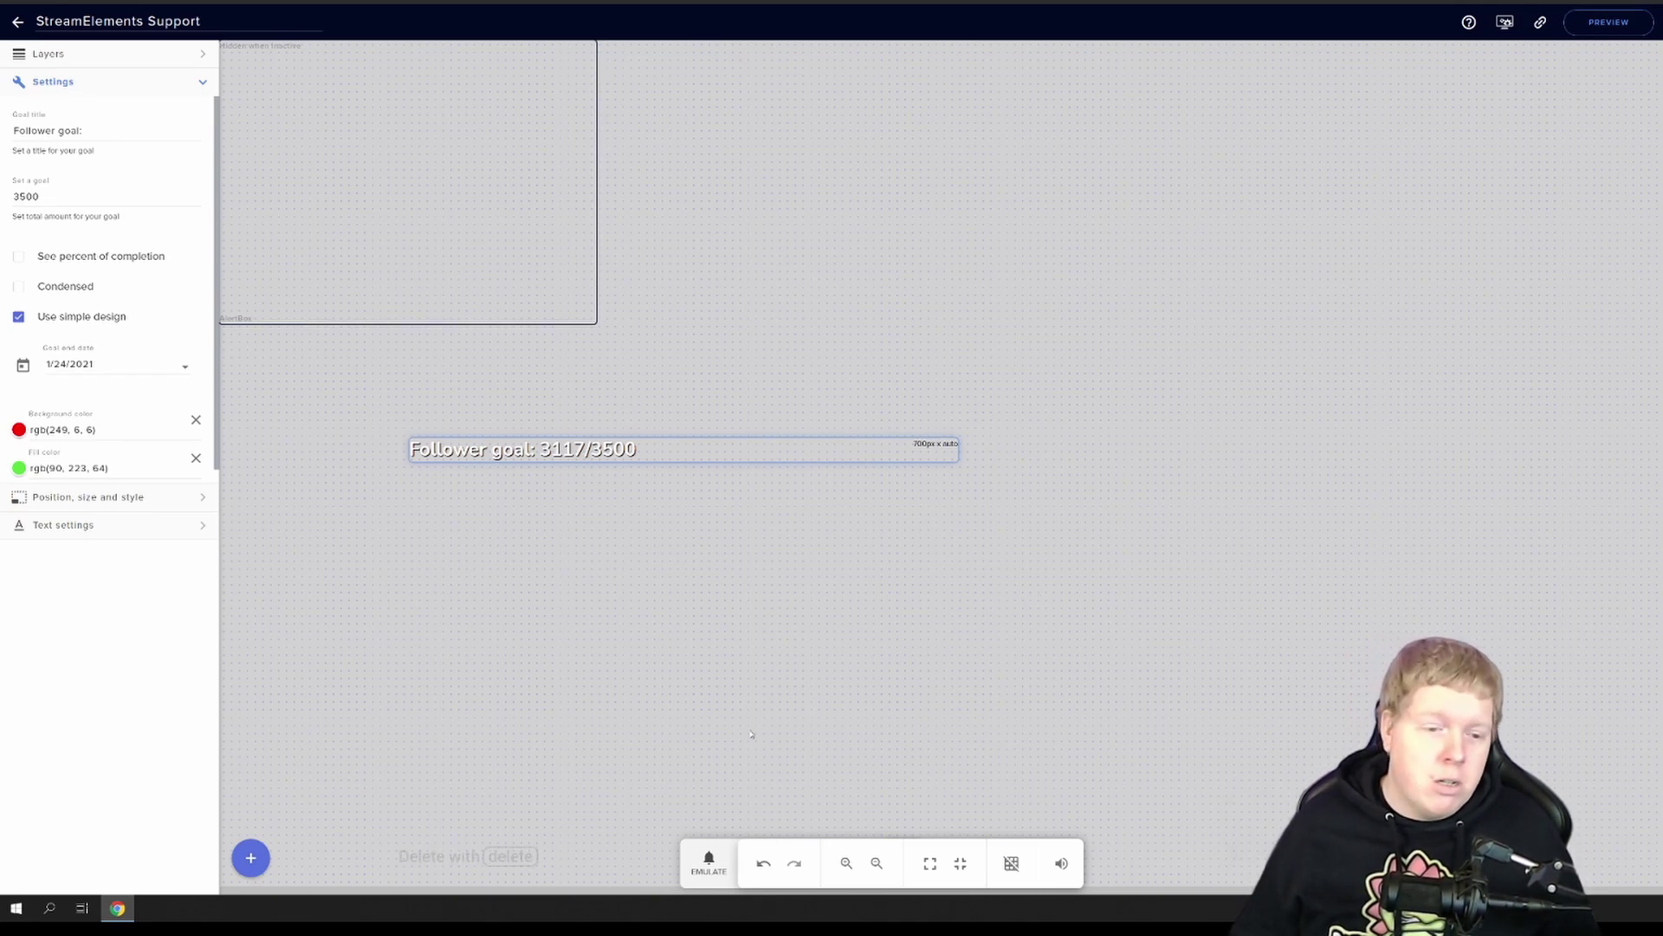
Add a subscriber goal label widget and place it just beneath the follower goal
{"action": "left_click", "coordinate": [251, 855]}
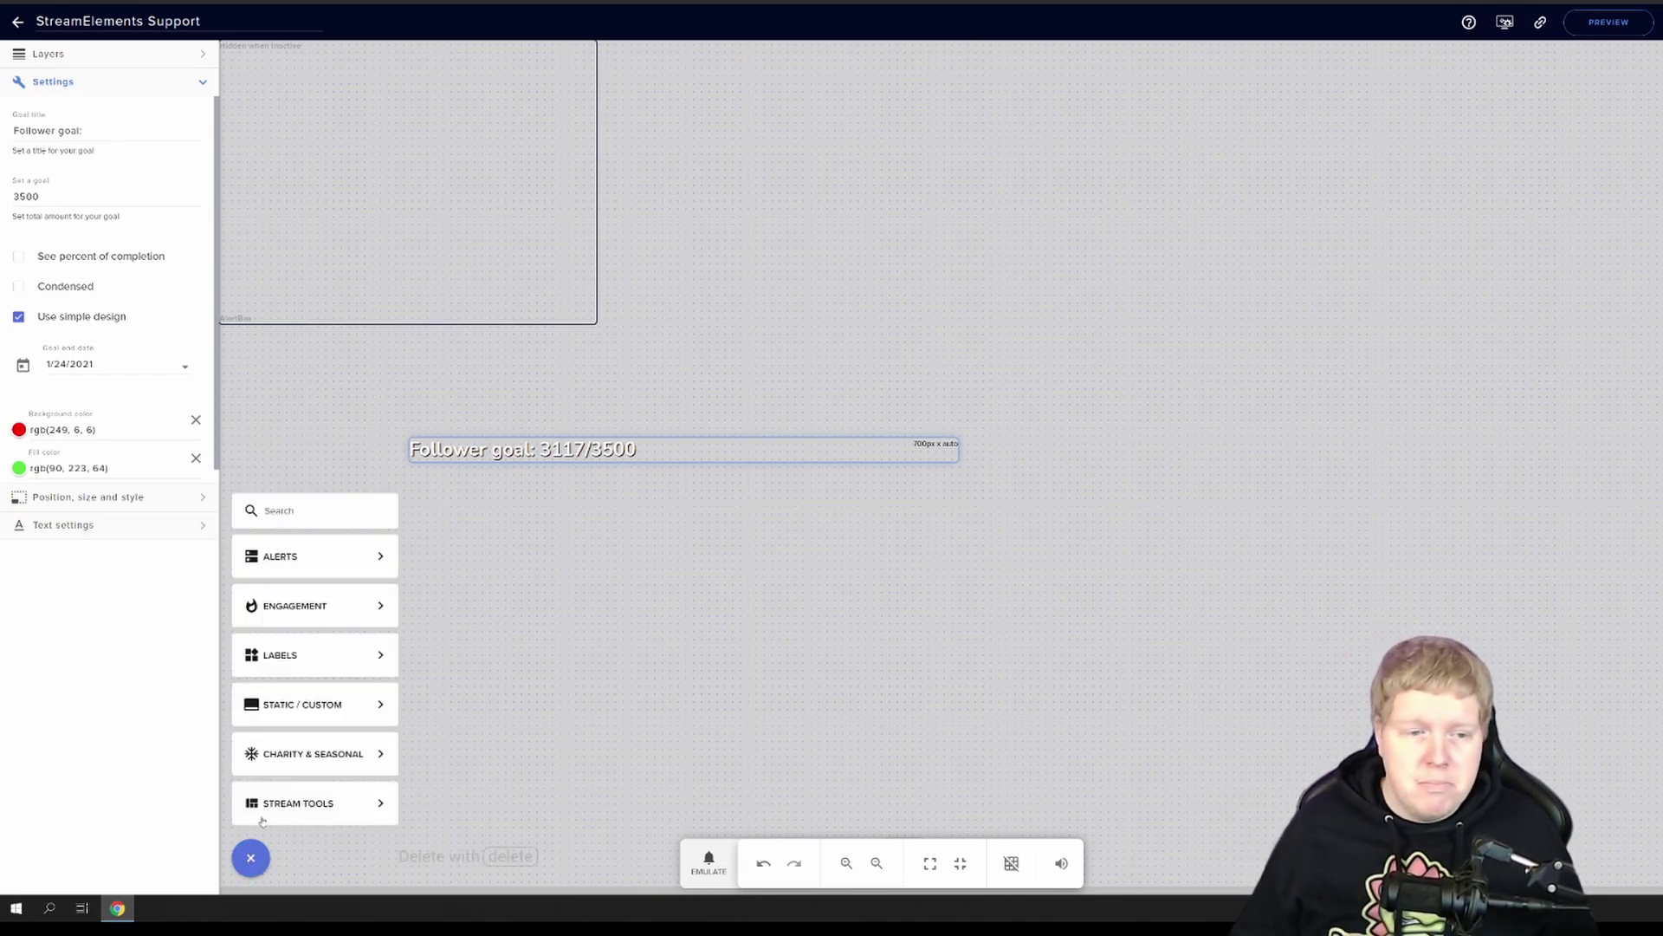
{"action": "mouse_move", "coordinate": [299, 657]}
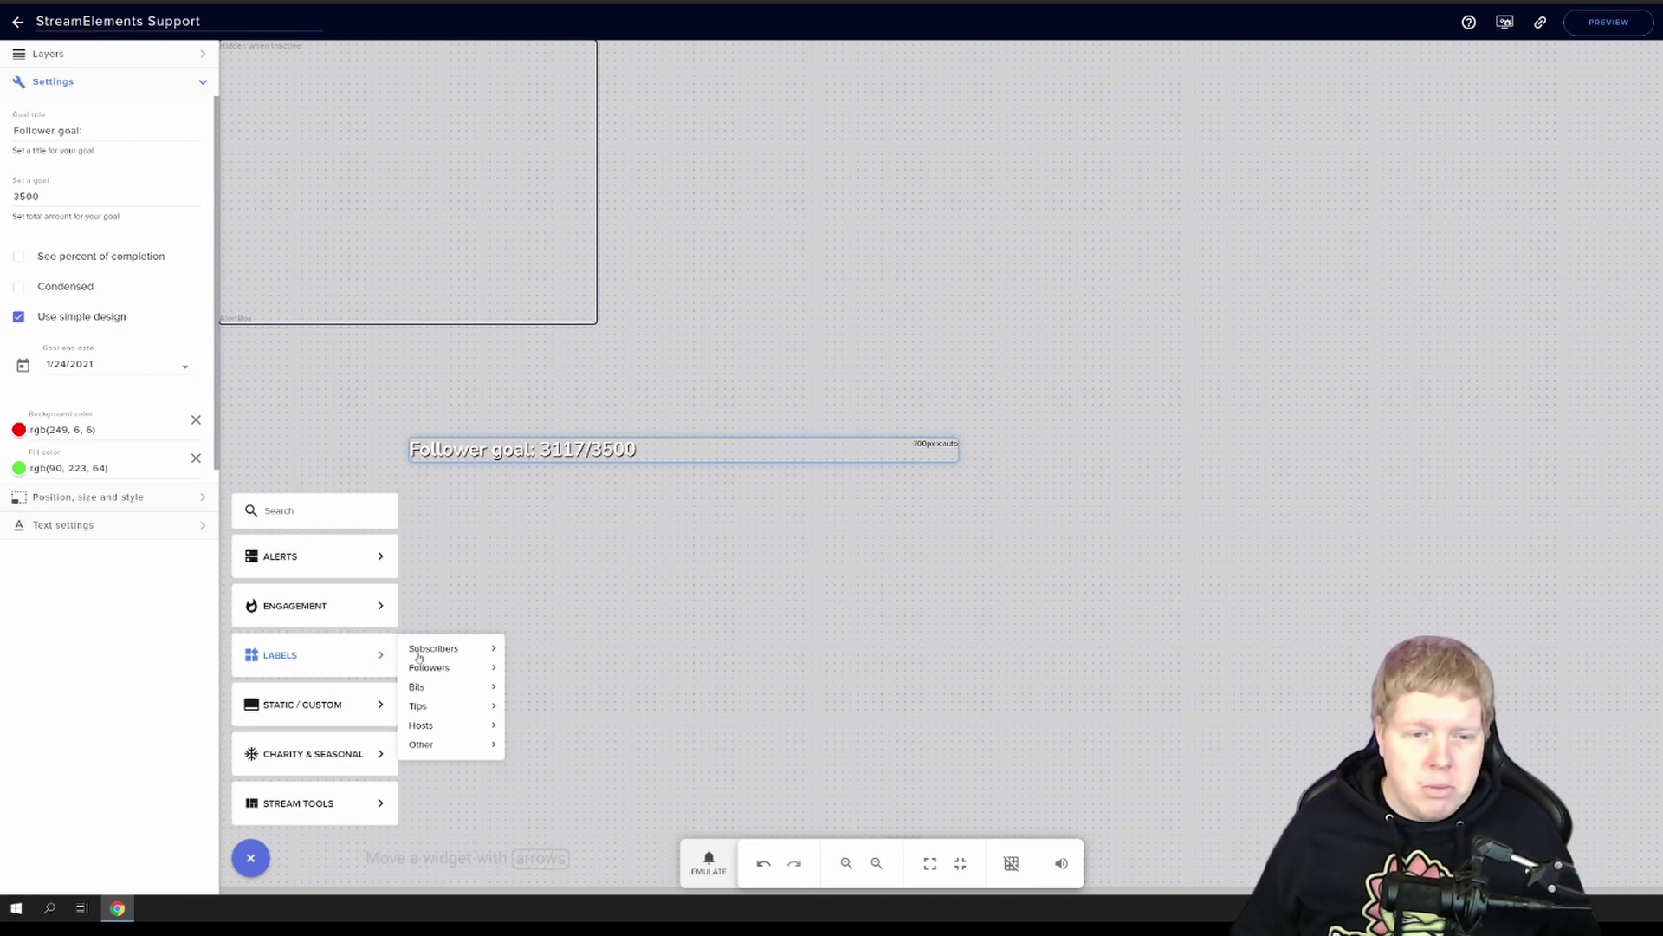
{"action": "mouse_move", "coordinate": [441, 656]}
{"action": "mouse_move", "coordinate": [535, 687]}
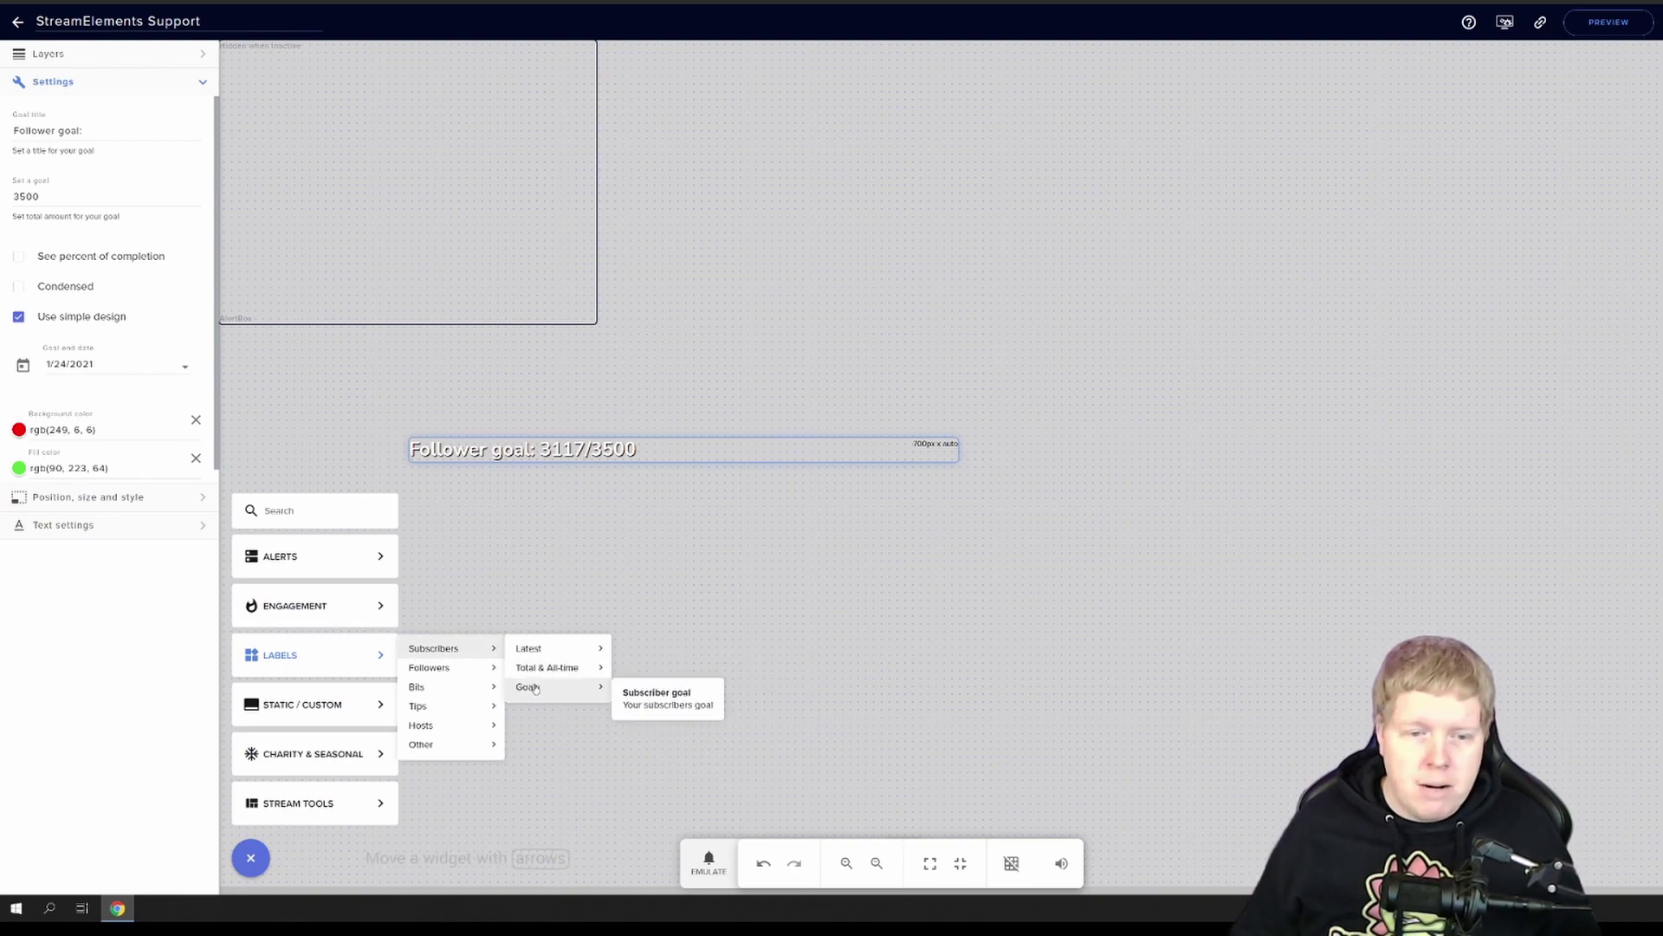
{"action": "left_click", "coordinate": [663, 698]}
{"action": "left_click_drag", "start_coordinate": [477, 80], "coordinate": [665, 530]}
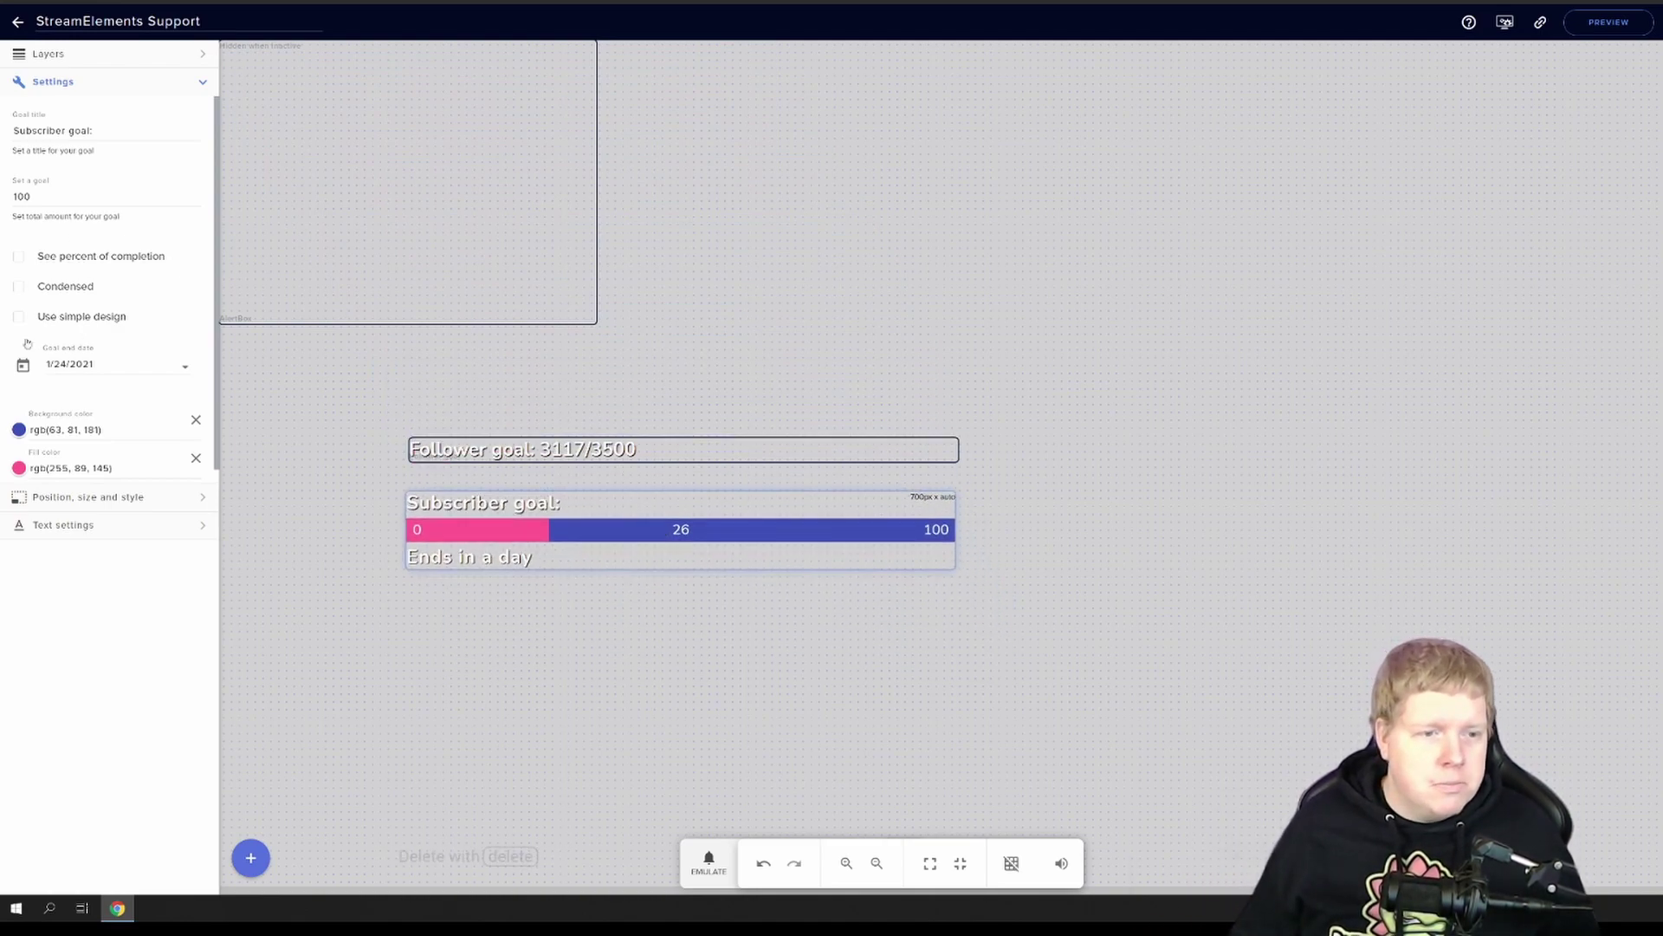
Set the subscriber goal's background colour to rgb(181, 62, 177) and its fill colour to rgb(88, 255, 242)
{"action": "left_click", "coordinate": [19, 430]}
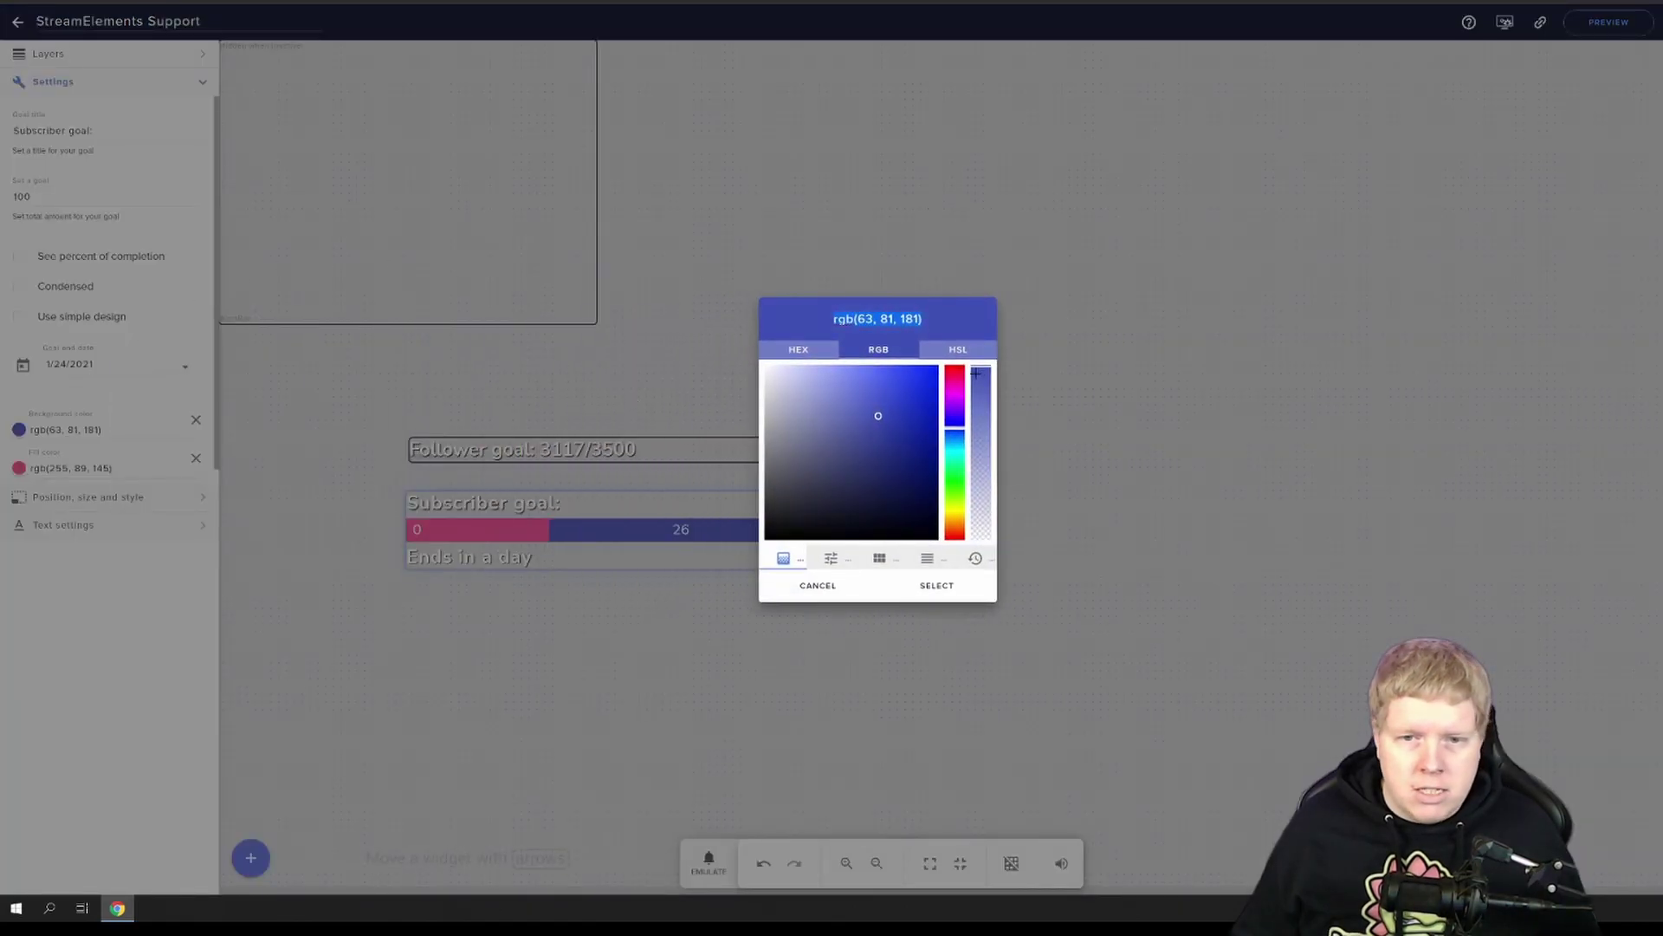
{"action": "left_click_drag", "start_coordinate": [955, 424], "coordinate": [955, 392]}
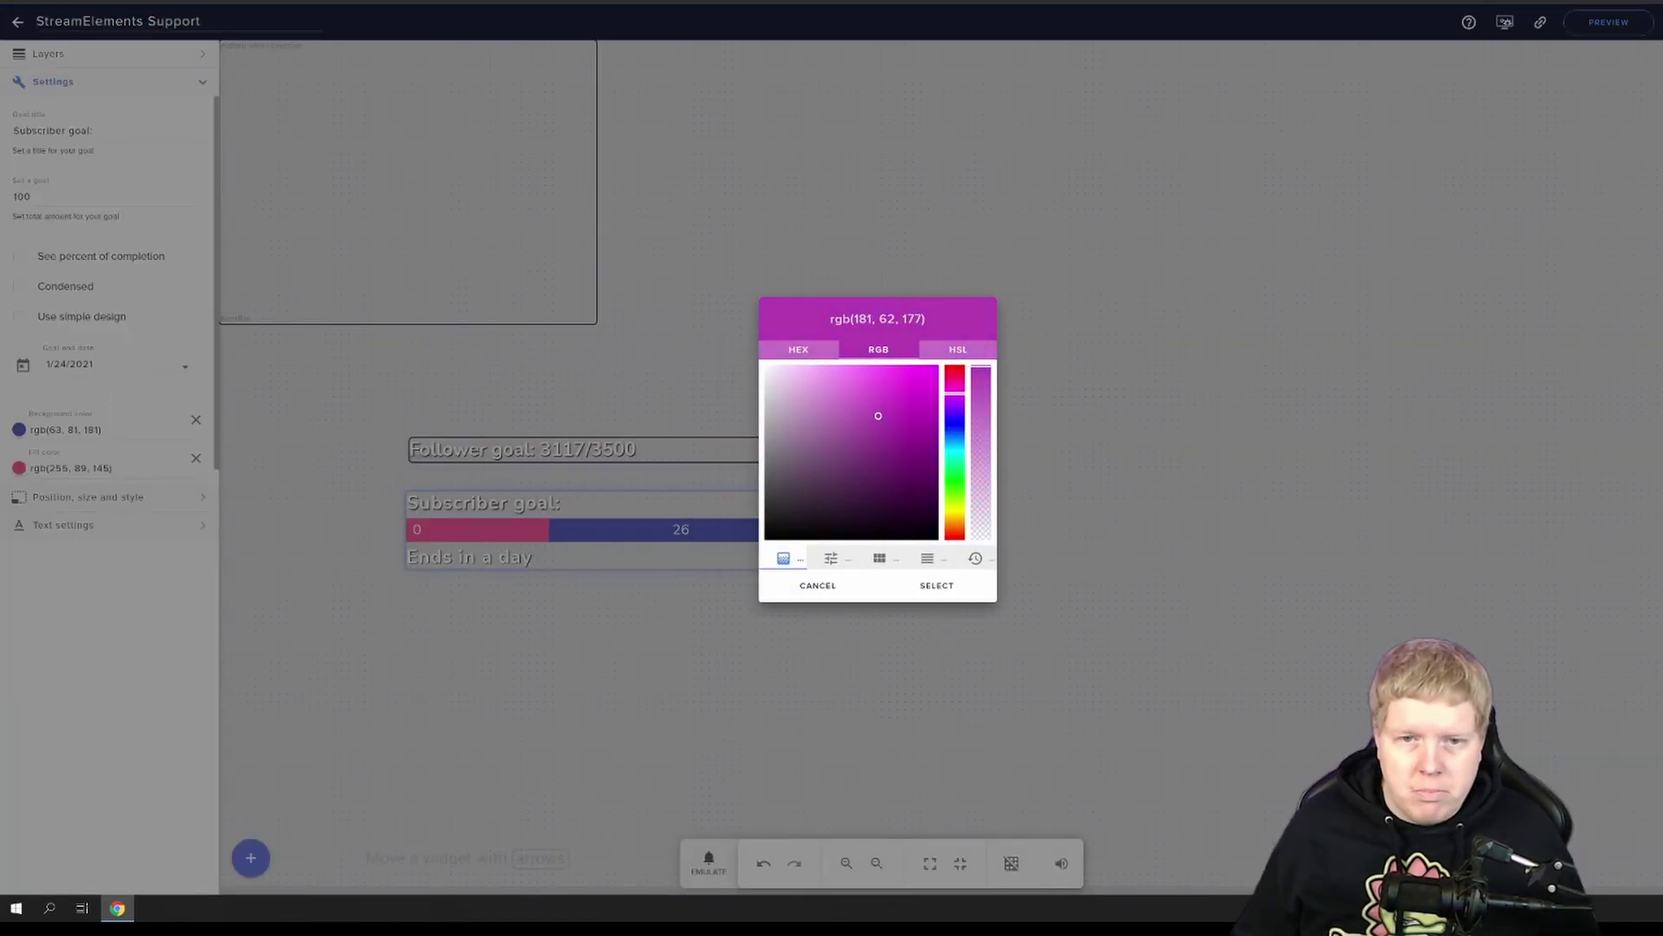
{"action": "left_click", "coordinate": [937, 585]}
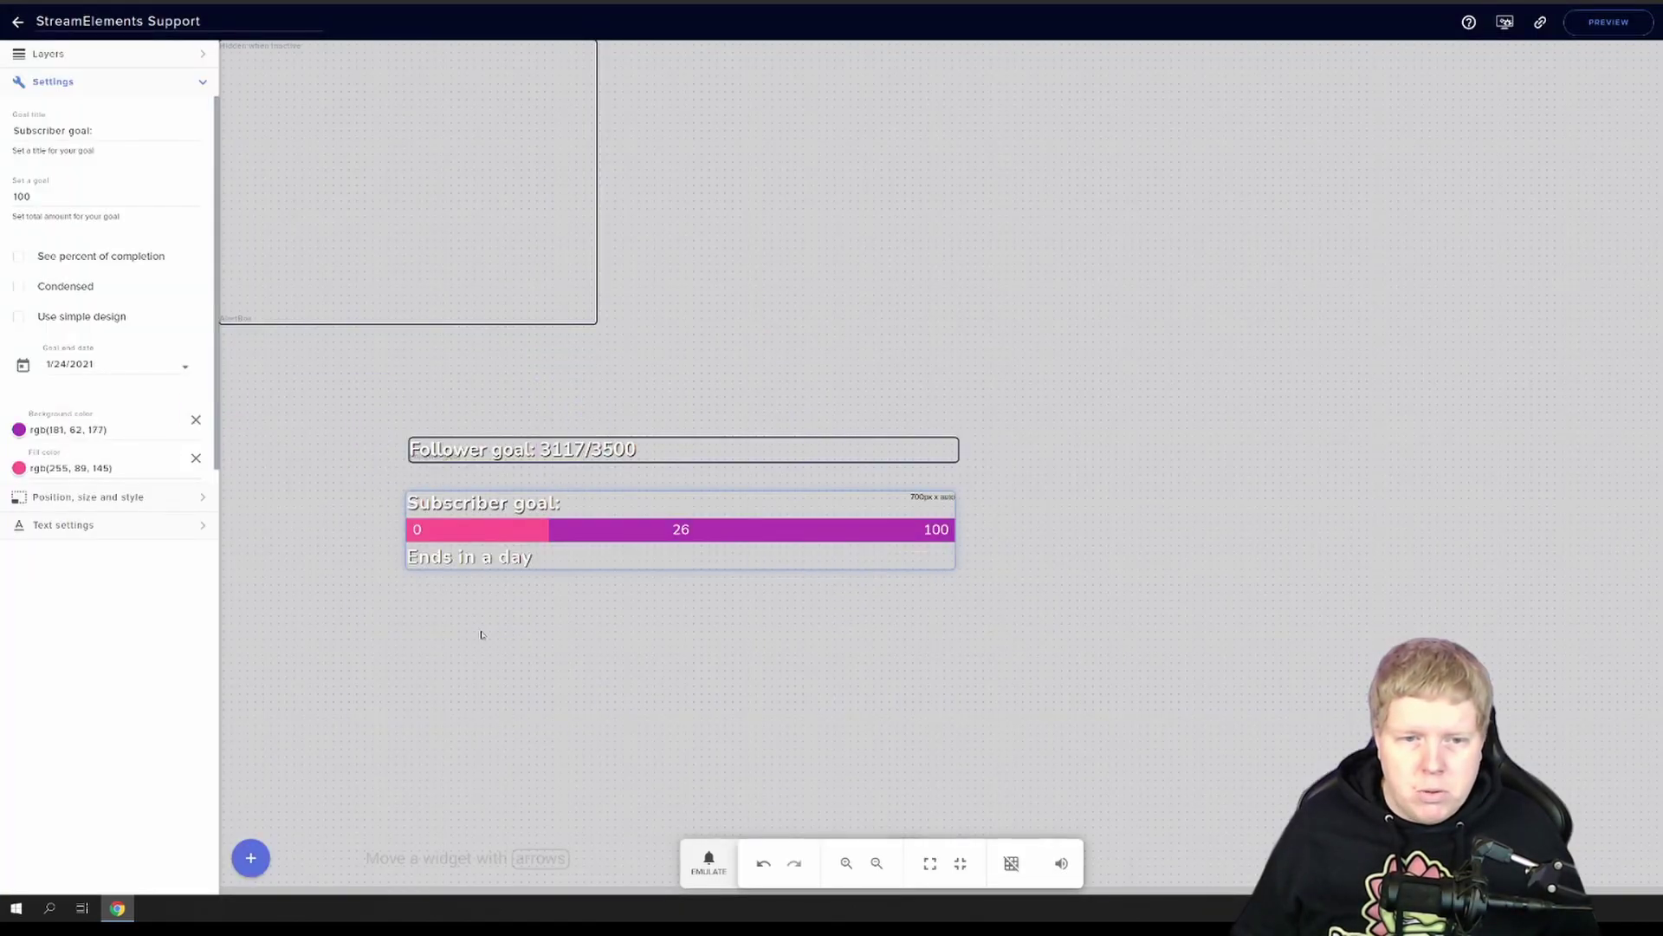
{"action": "left_click", "coordinate": [19, 469]}
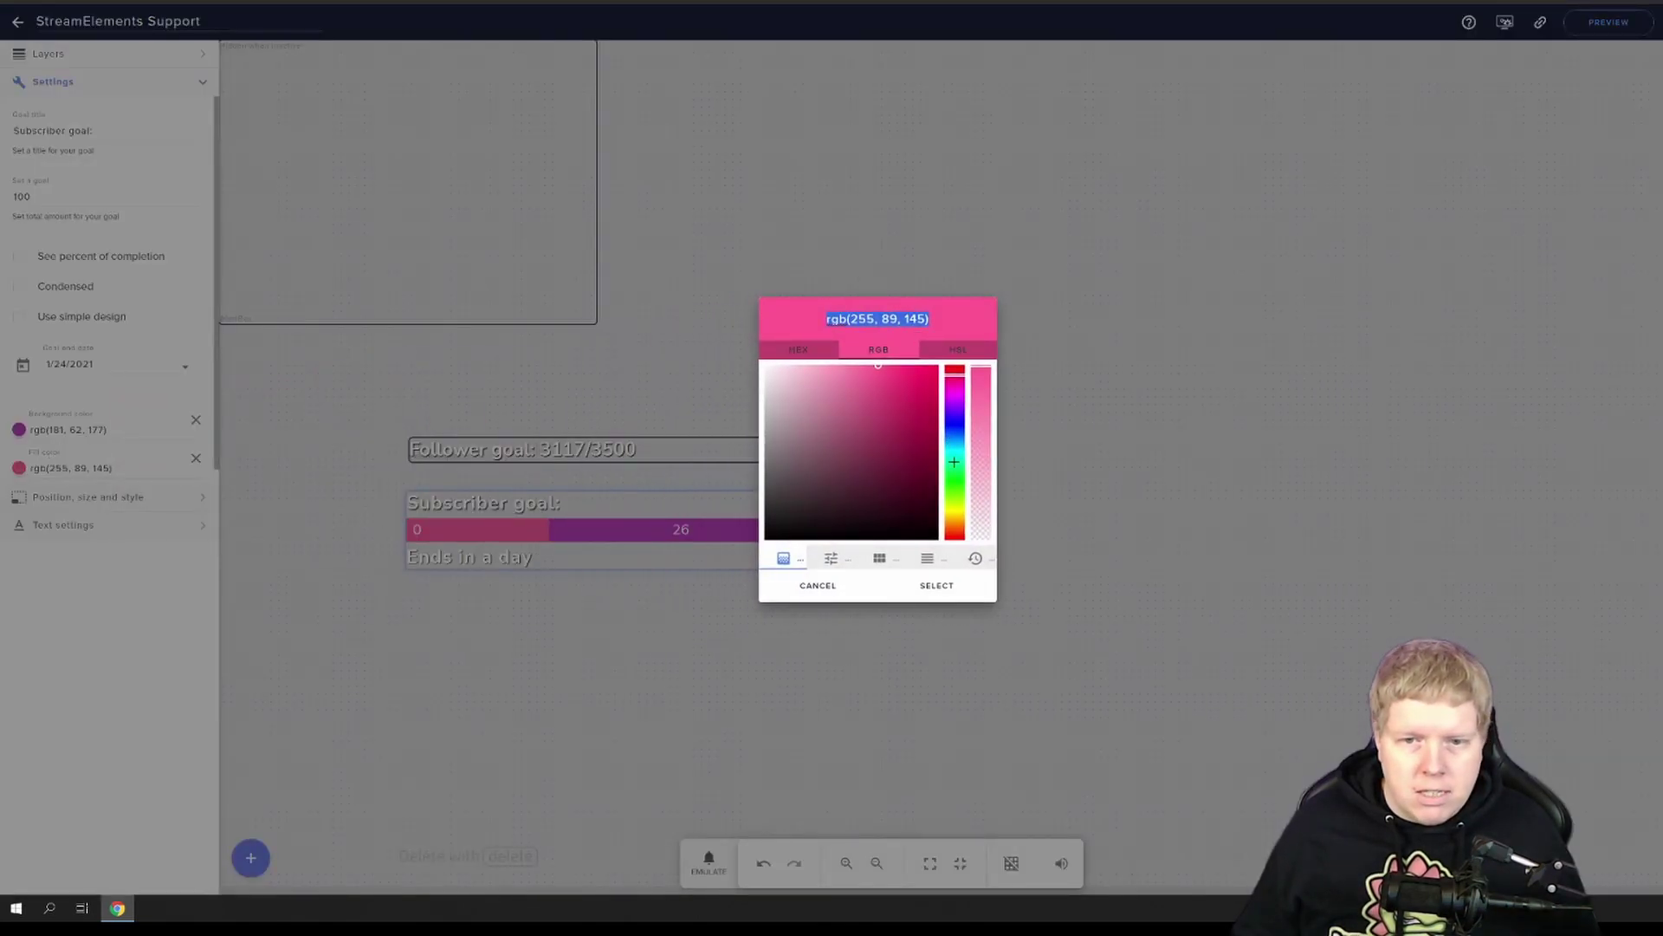
{"action": "type", "text": "rgb(88, 255, 242)"}
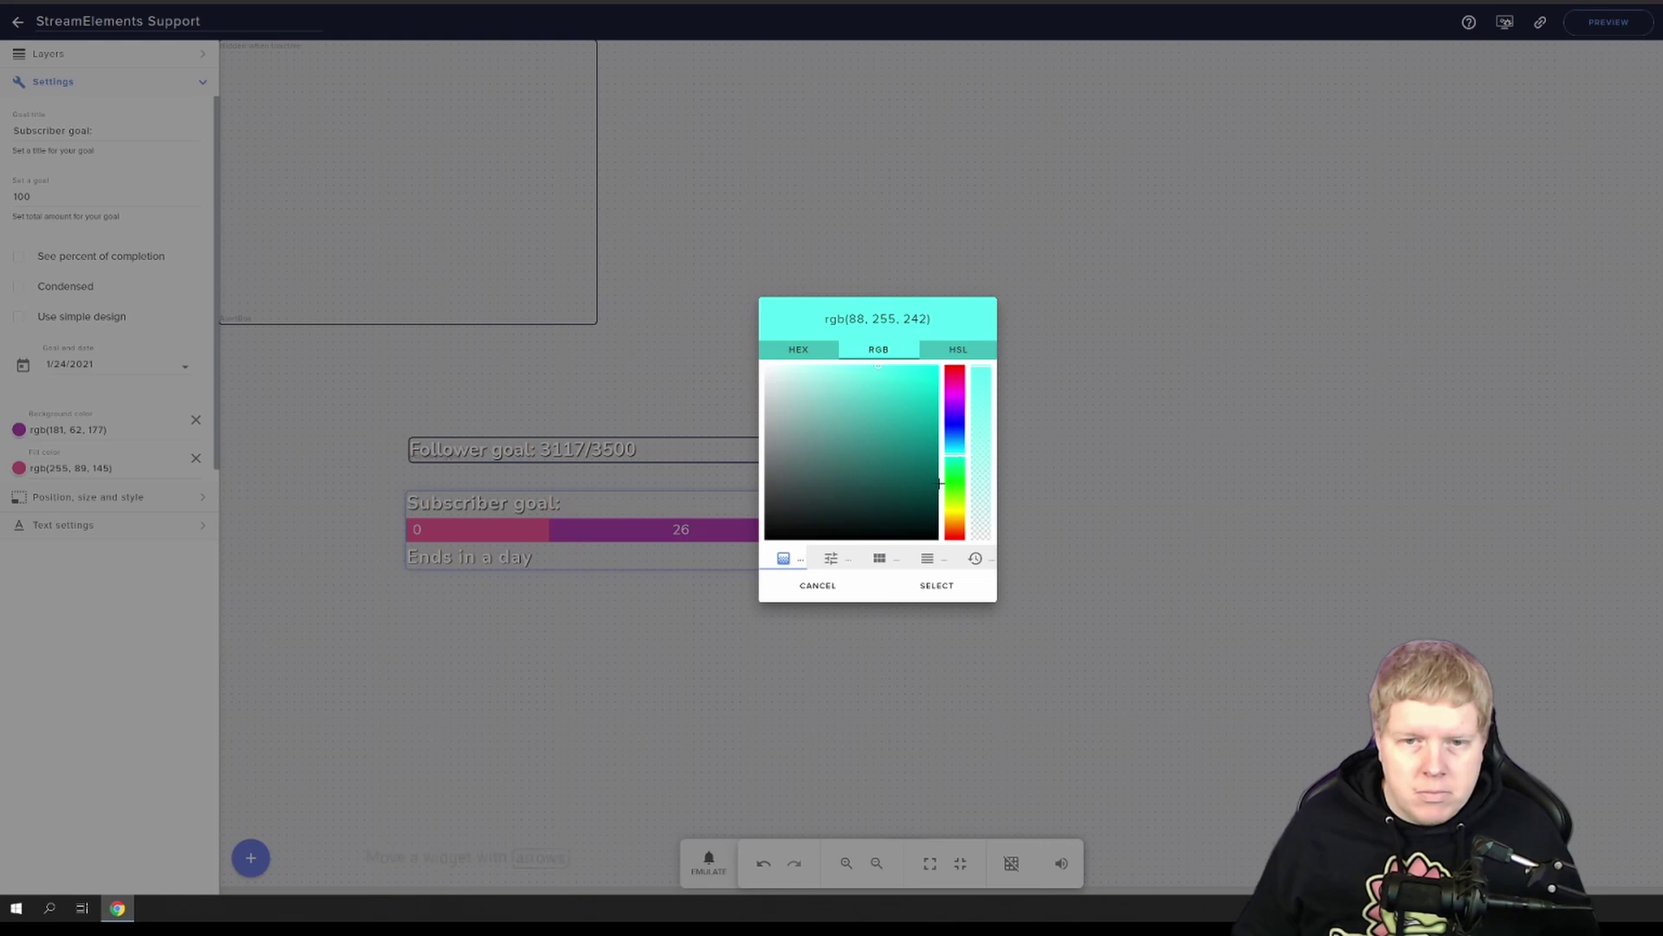
{"action": "left_click", "coordinate": [937, 586]}
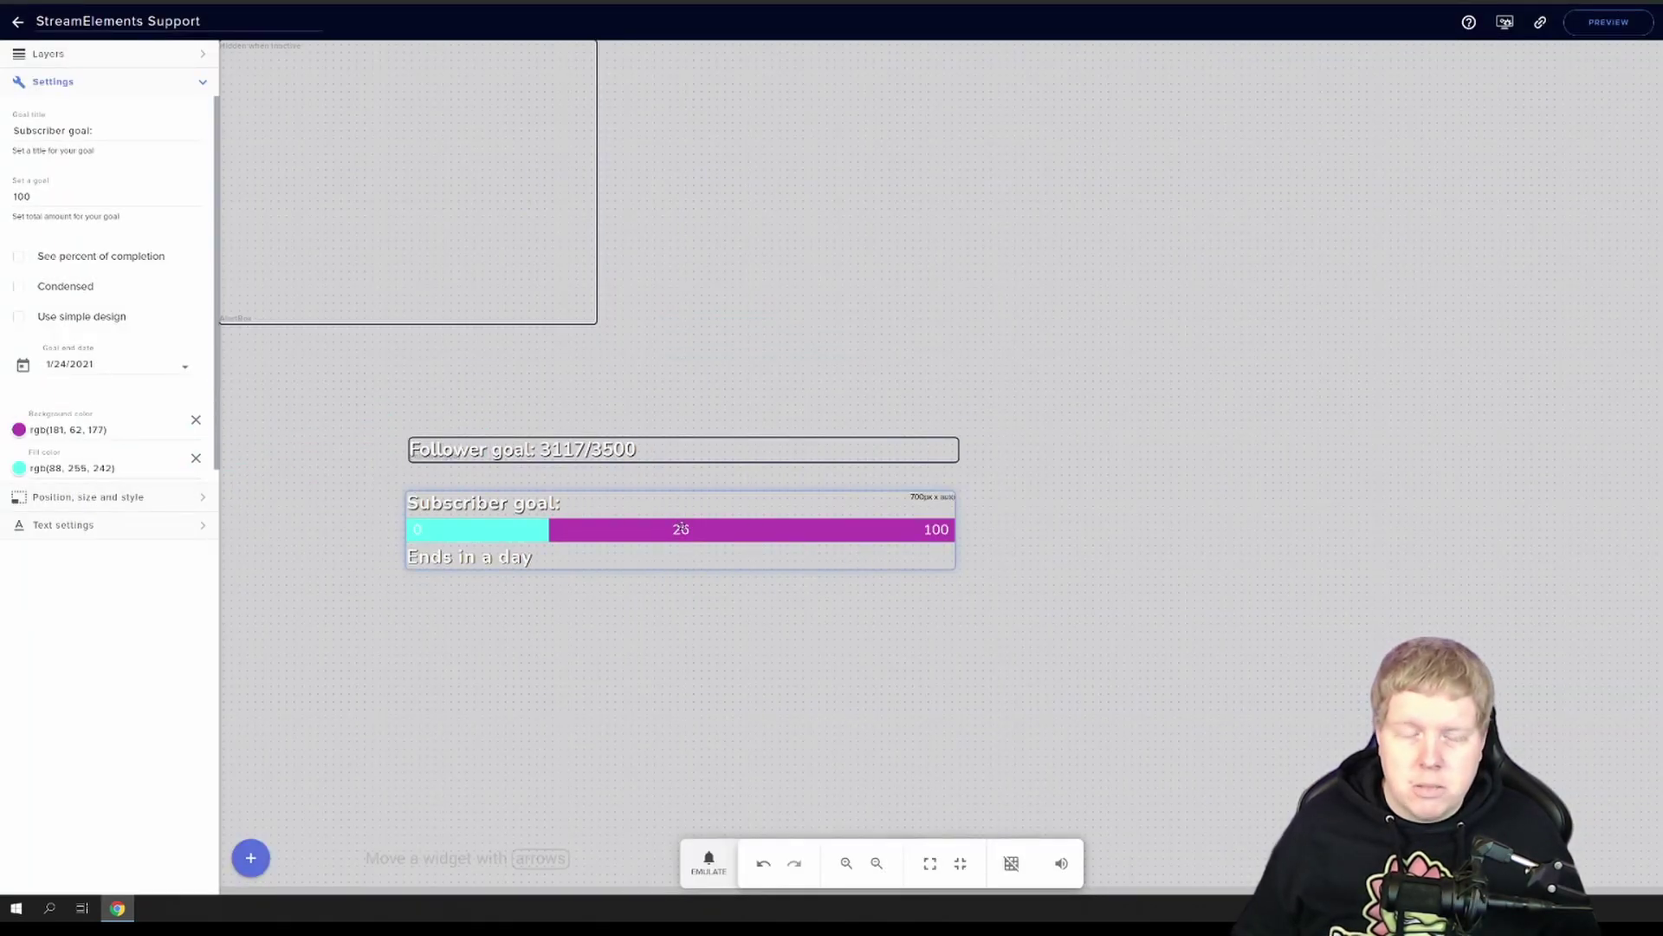
{"action": "left_click_drag", "start_coordinate": [642, 534], "coordinate": [653, 534]}
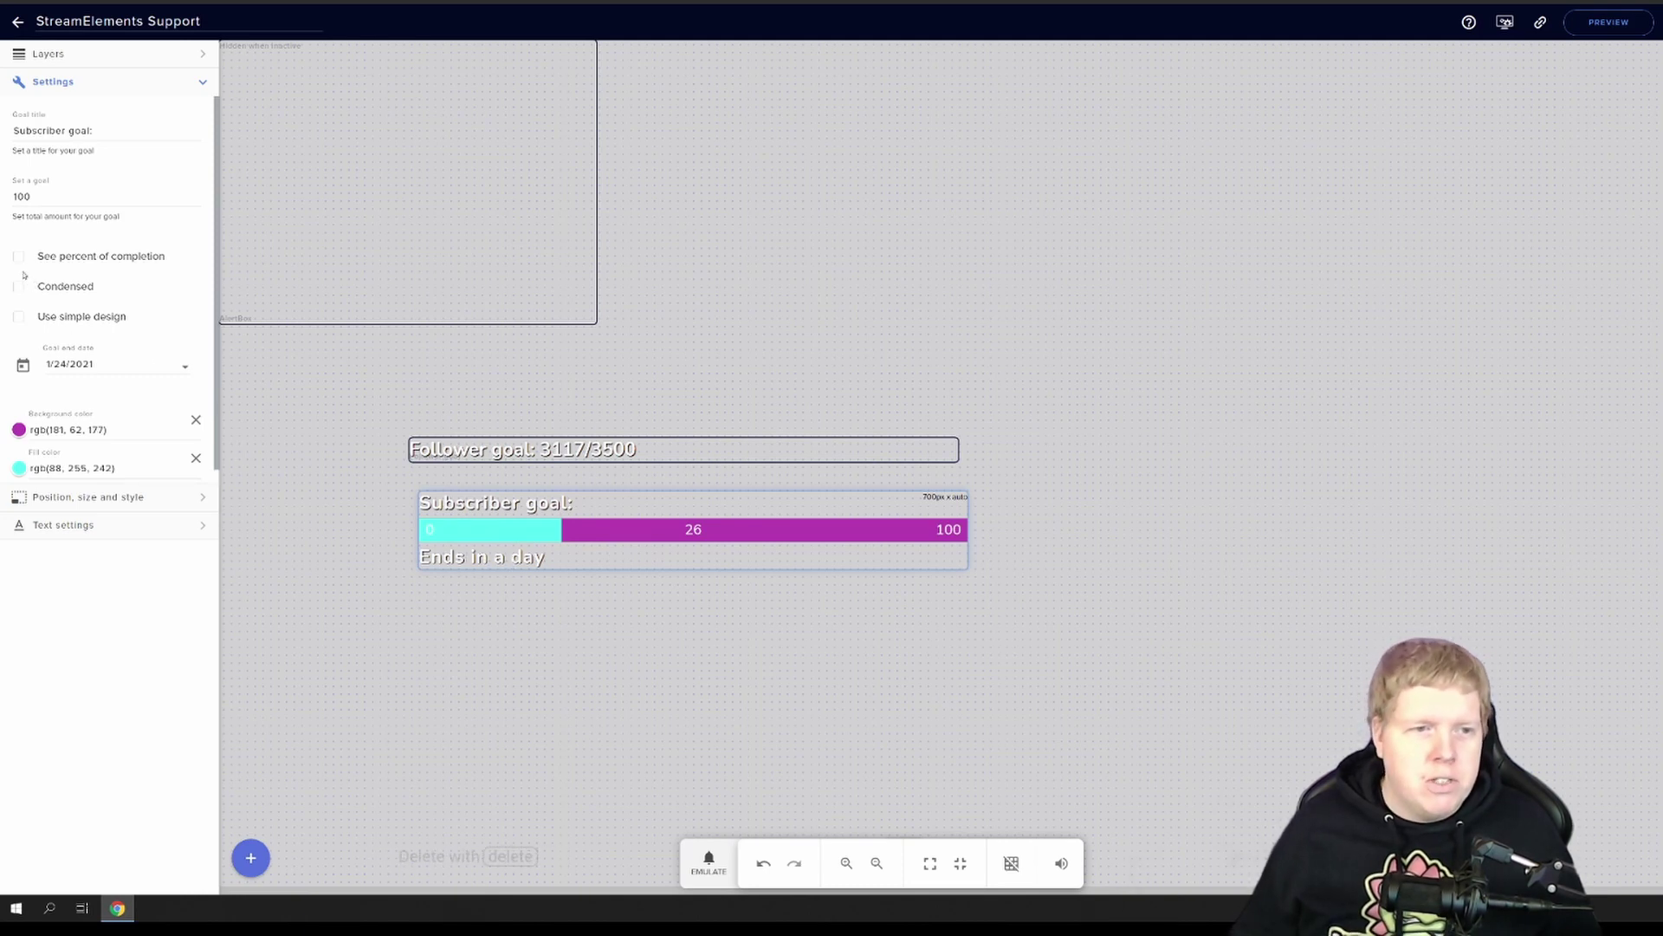
Set the subscriber goal's end date to 12/31/2021
{"action": "left_click", "coordinate": [188, 374]}
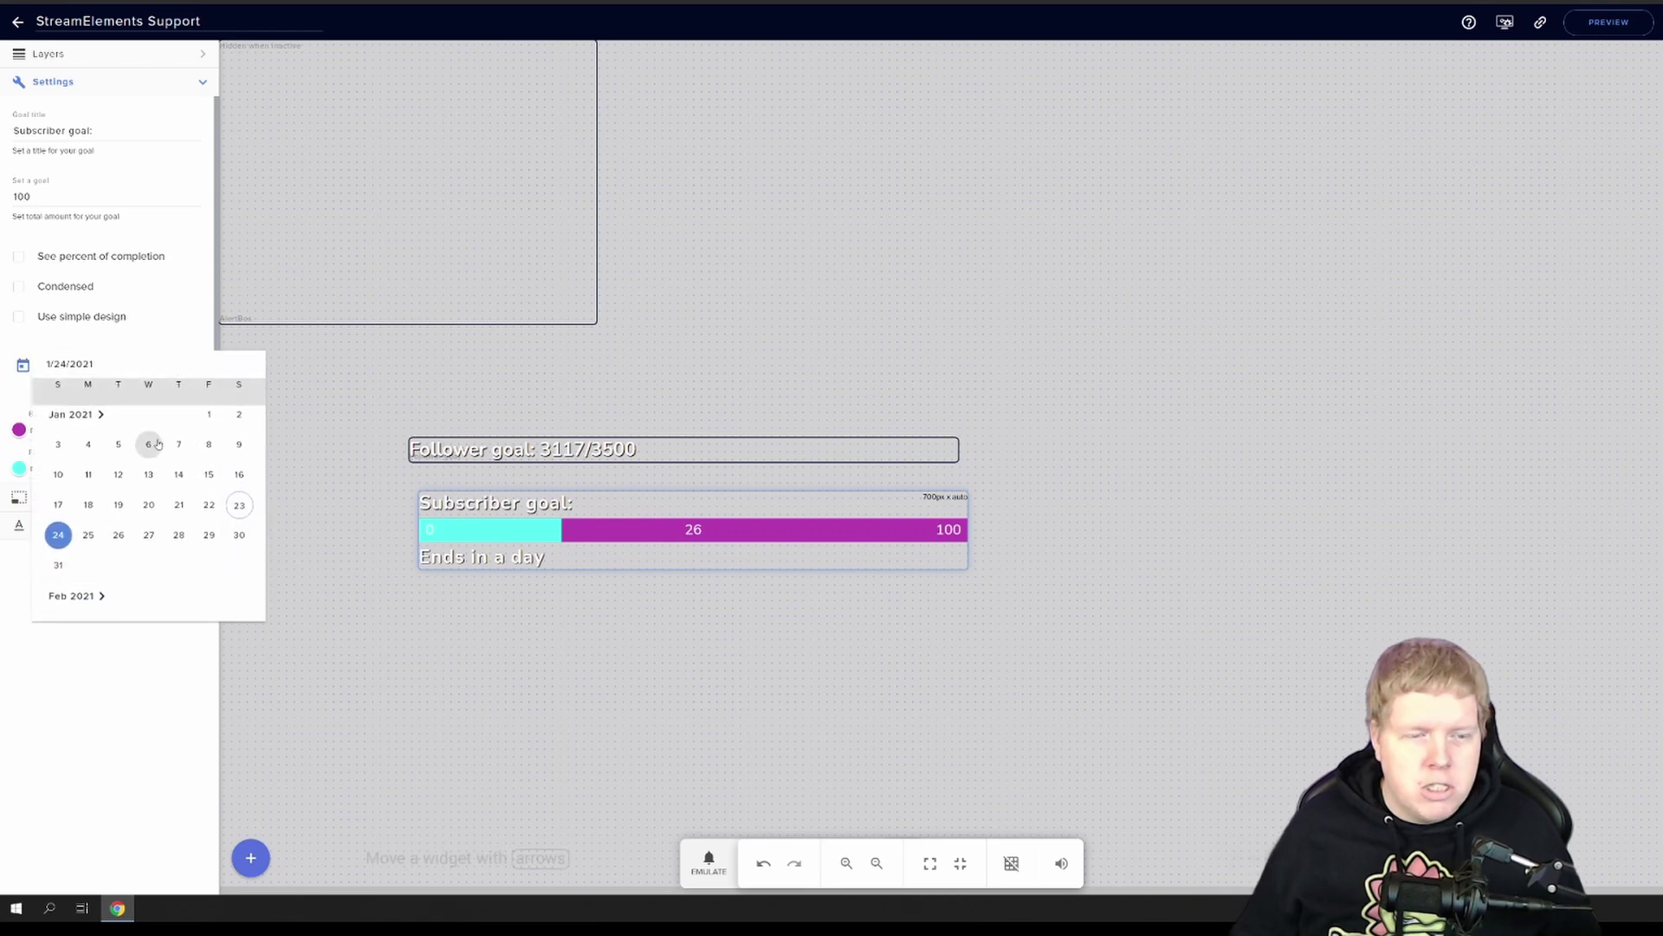
{"action": "scroll", "coordinate": [198, 492], "scroll_direction": "down", "scroll_amount": 3}
{"action": "scroll", "coordinate": [197, 493], "scroll_direction": "down", "scroll_amount": 20}
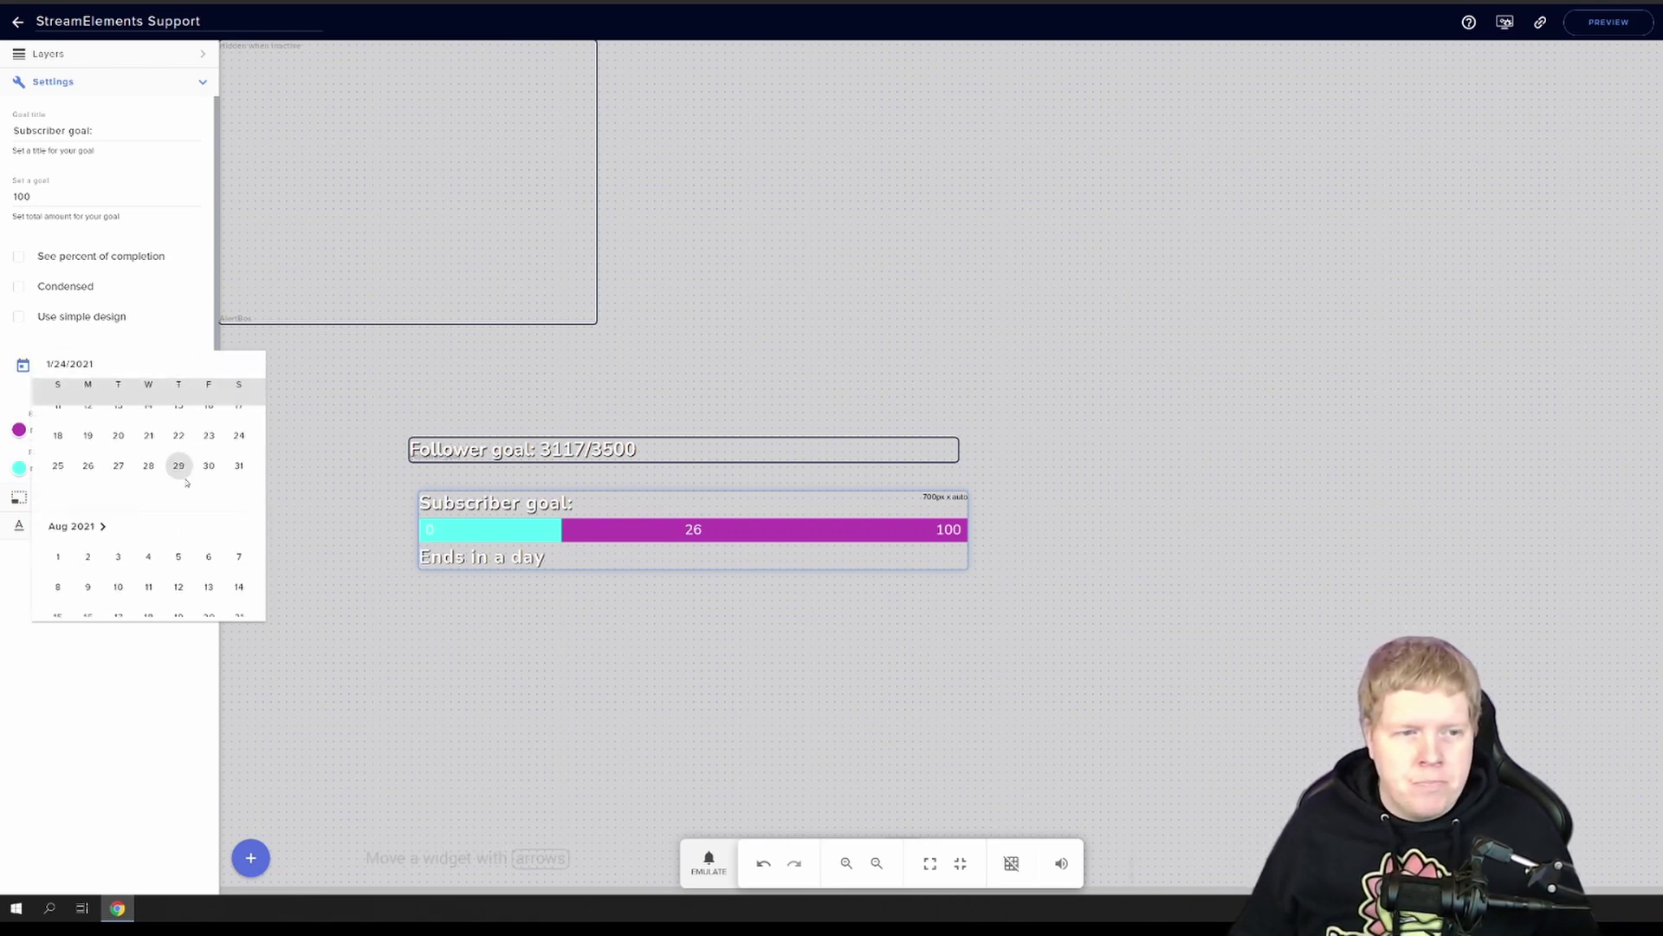
{"action": "scroll", "coordinate": [134, 505], "scroll_direction": "up", "scroll_amount": 1}
{"action": "scroll", "coordinate": [130, 503], "scroll_direction": "down", "scroll_amount": 1}
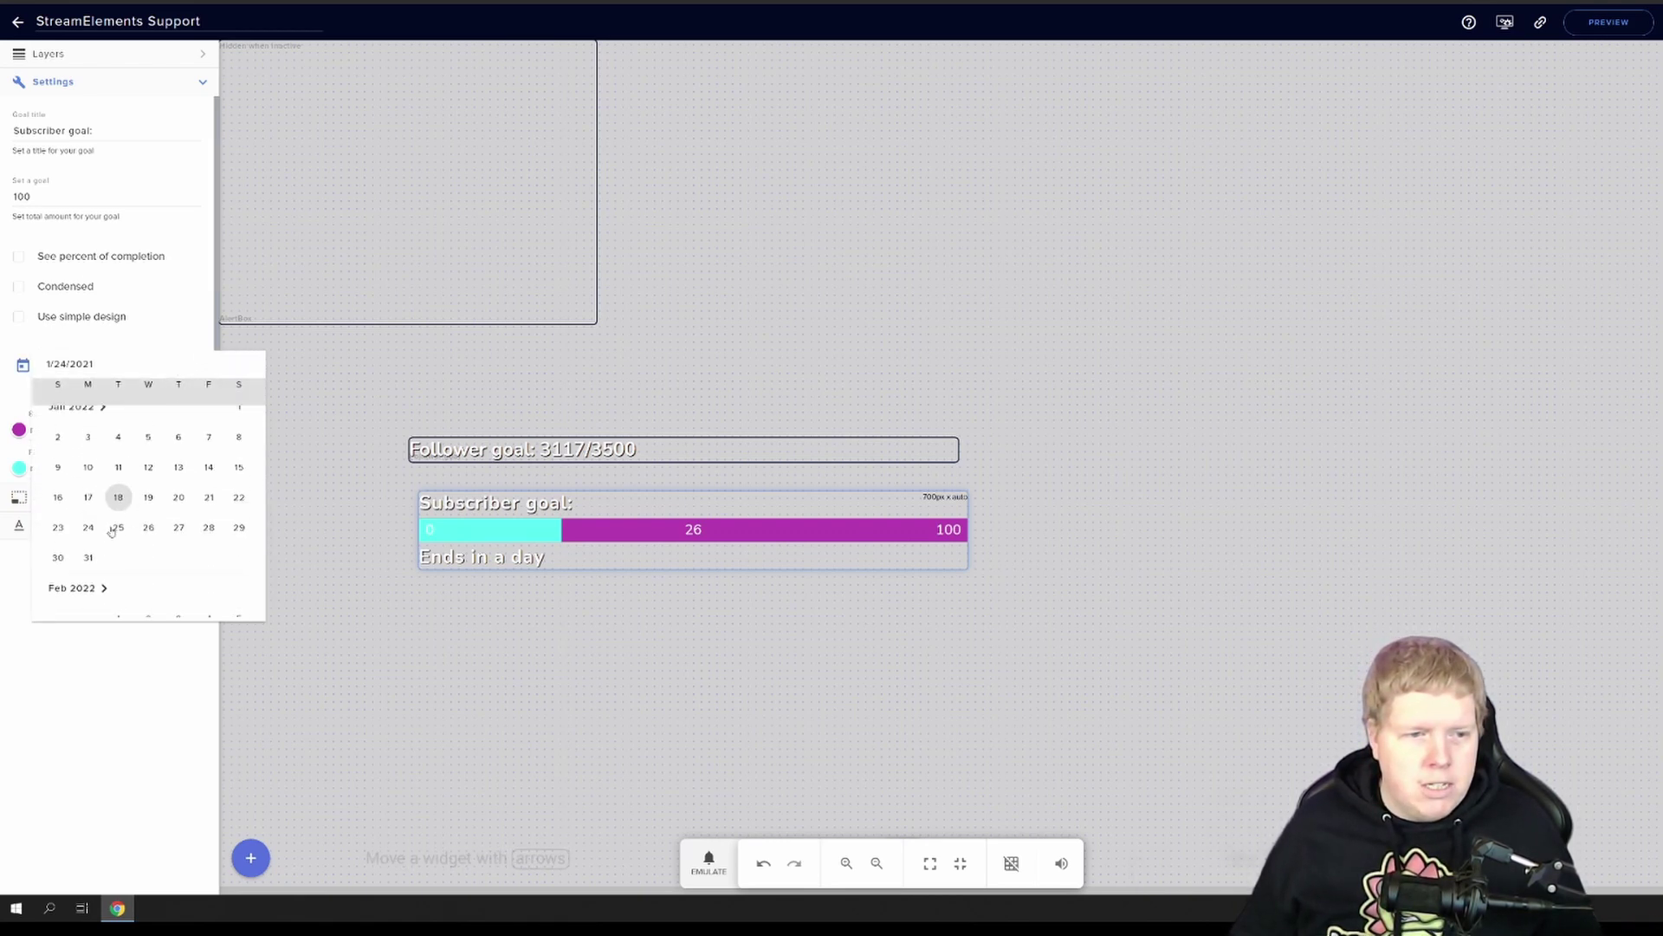
{"action": "scroll", "coordinate": [104, 554], "scroll_direction": "up", "scroll_amount": 1}
{"action": "scroll", "coordinate": [117, 549], "scroll_direction": "up", "scroll_amount": 2}
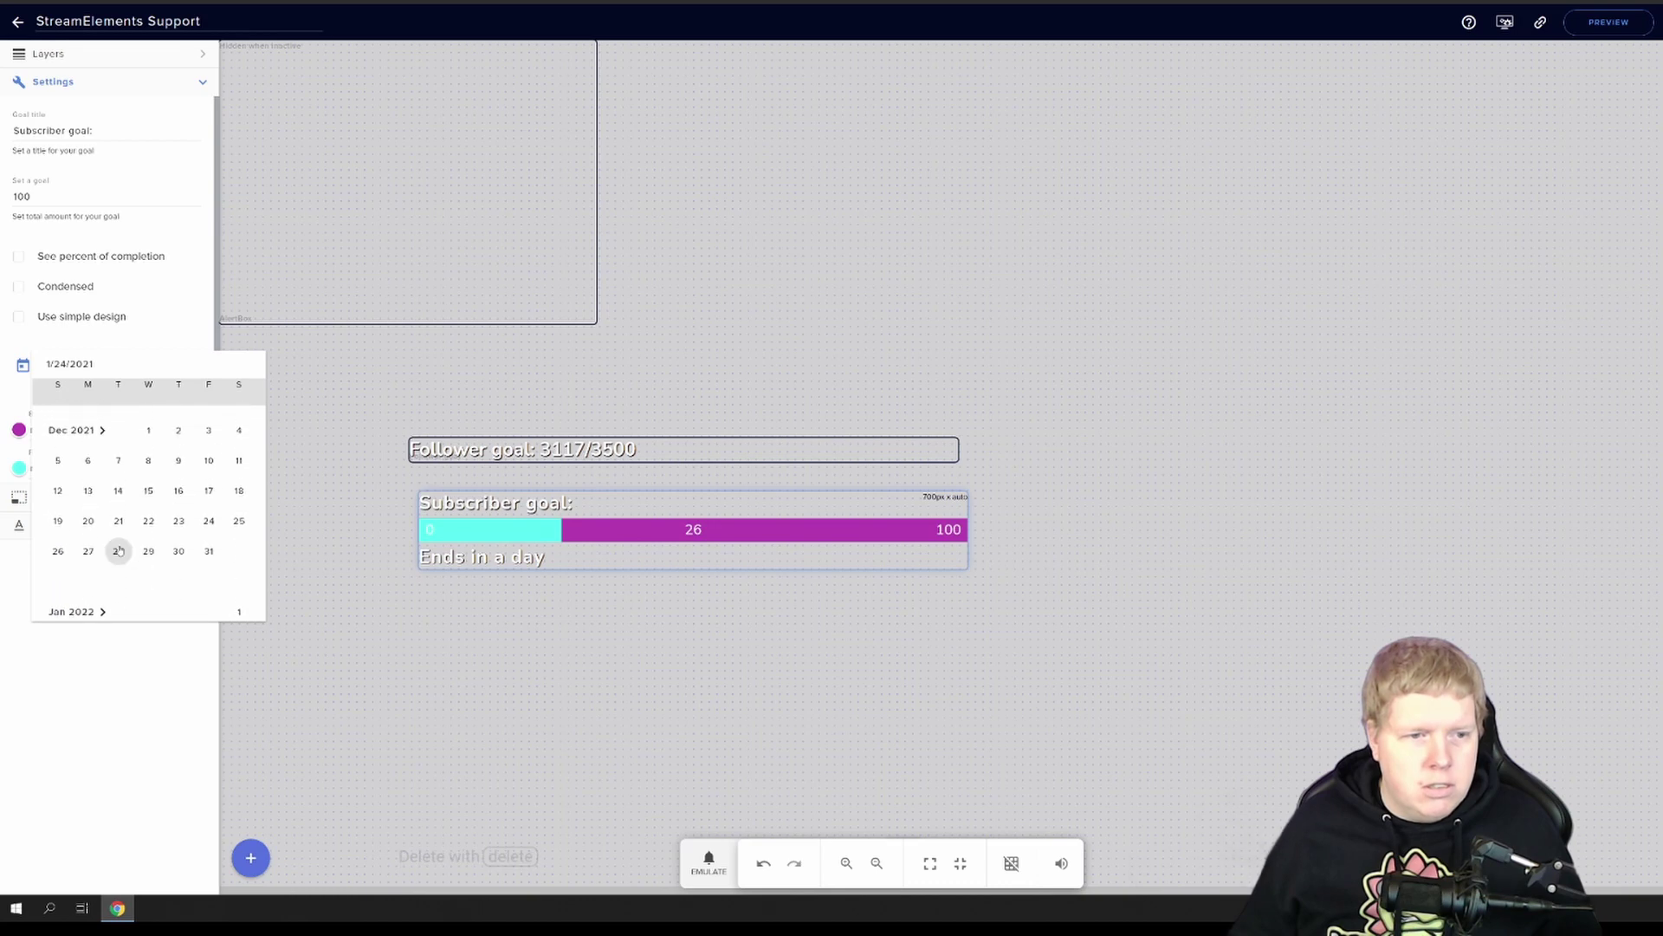
{"action": "left_click", "coordinate": [209, 551]}
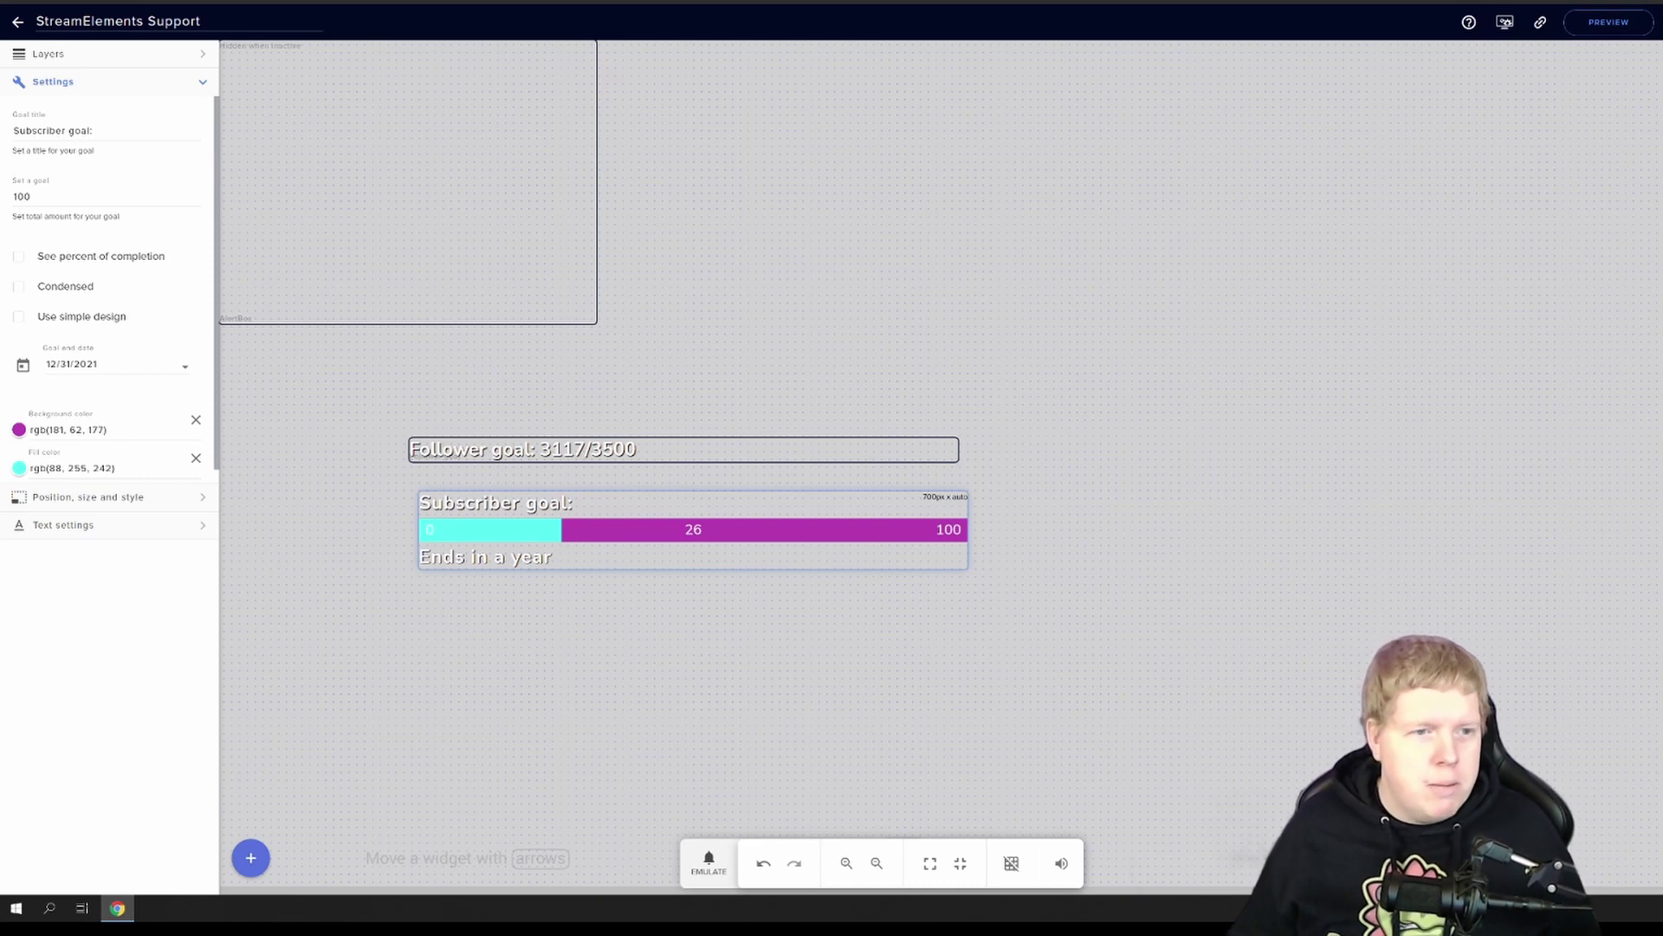
Switch the subscriber goal to the condensed layout without the percentage and align it beneath the follower goal
{"action": "left_click", "coordinate": [59, 294]}
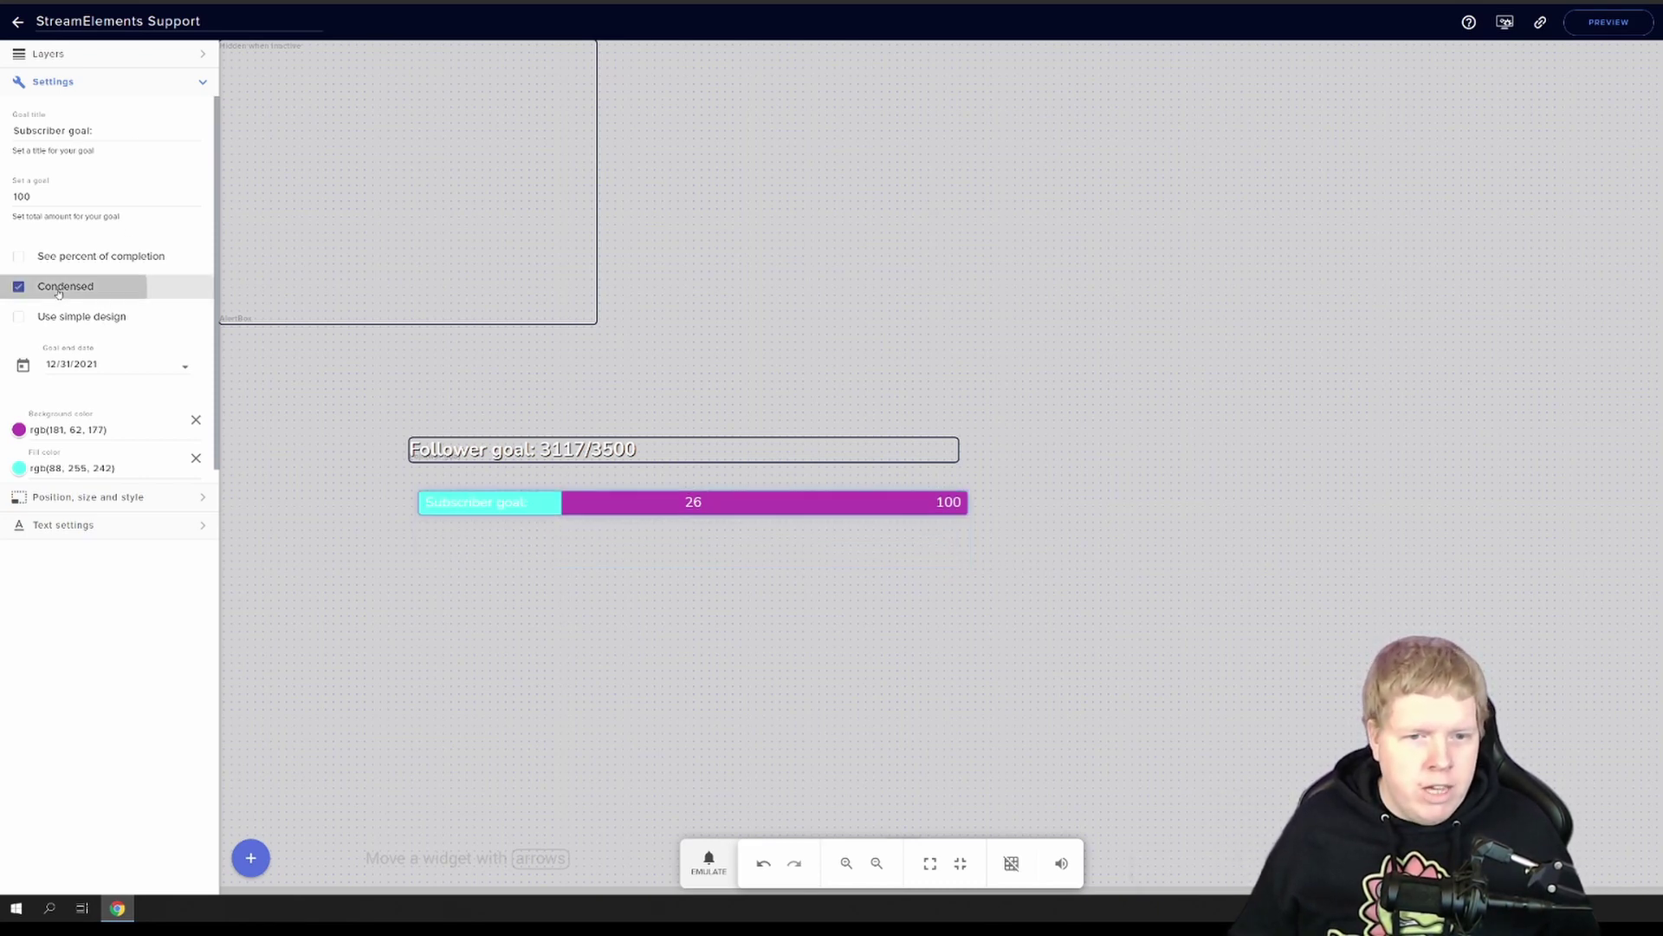
{"action": "mouse_move", "coordinate": [724, 501]}
{"action": "left_mouse_down"}
{"action": "mouse_move", "coordinate": [732, 523]}
{"action": "mouse_move", "coordinate": [714, 512]}
{"action": "left_mouse_up"}
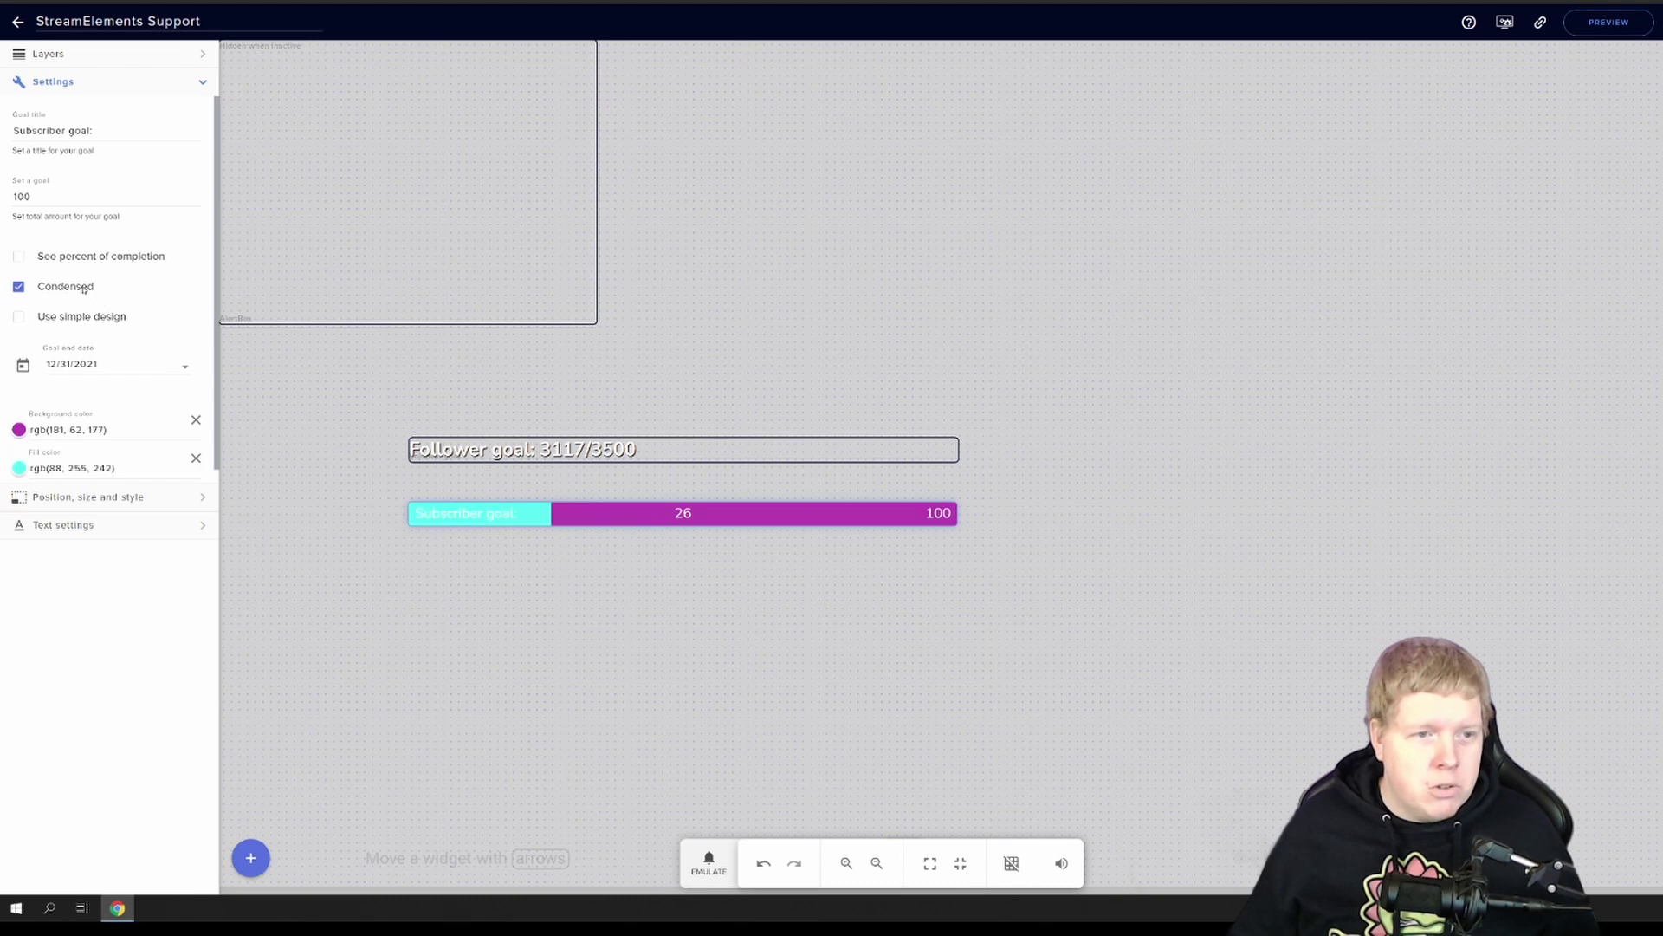
{"action": "left_click", "coordinate": [98, 257]}
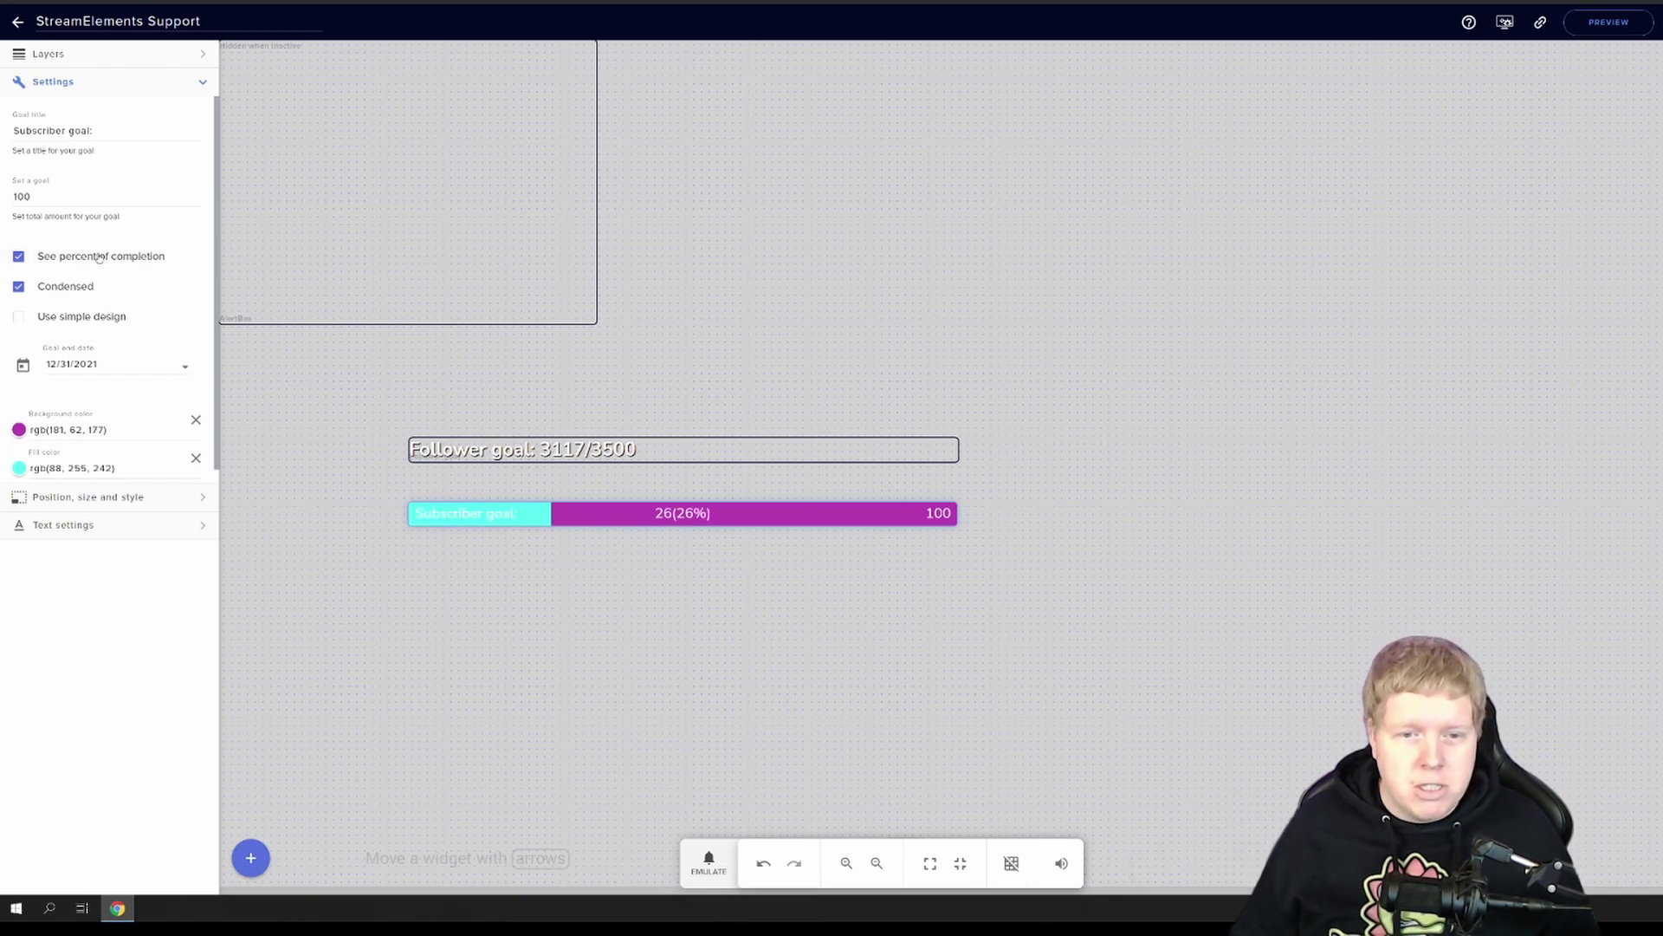
{"action": "left_click", "coordinate": [99, 257]}
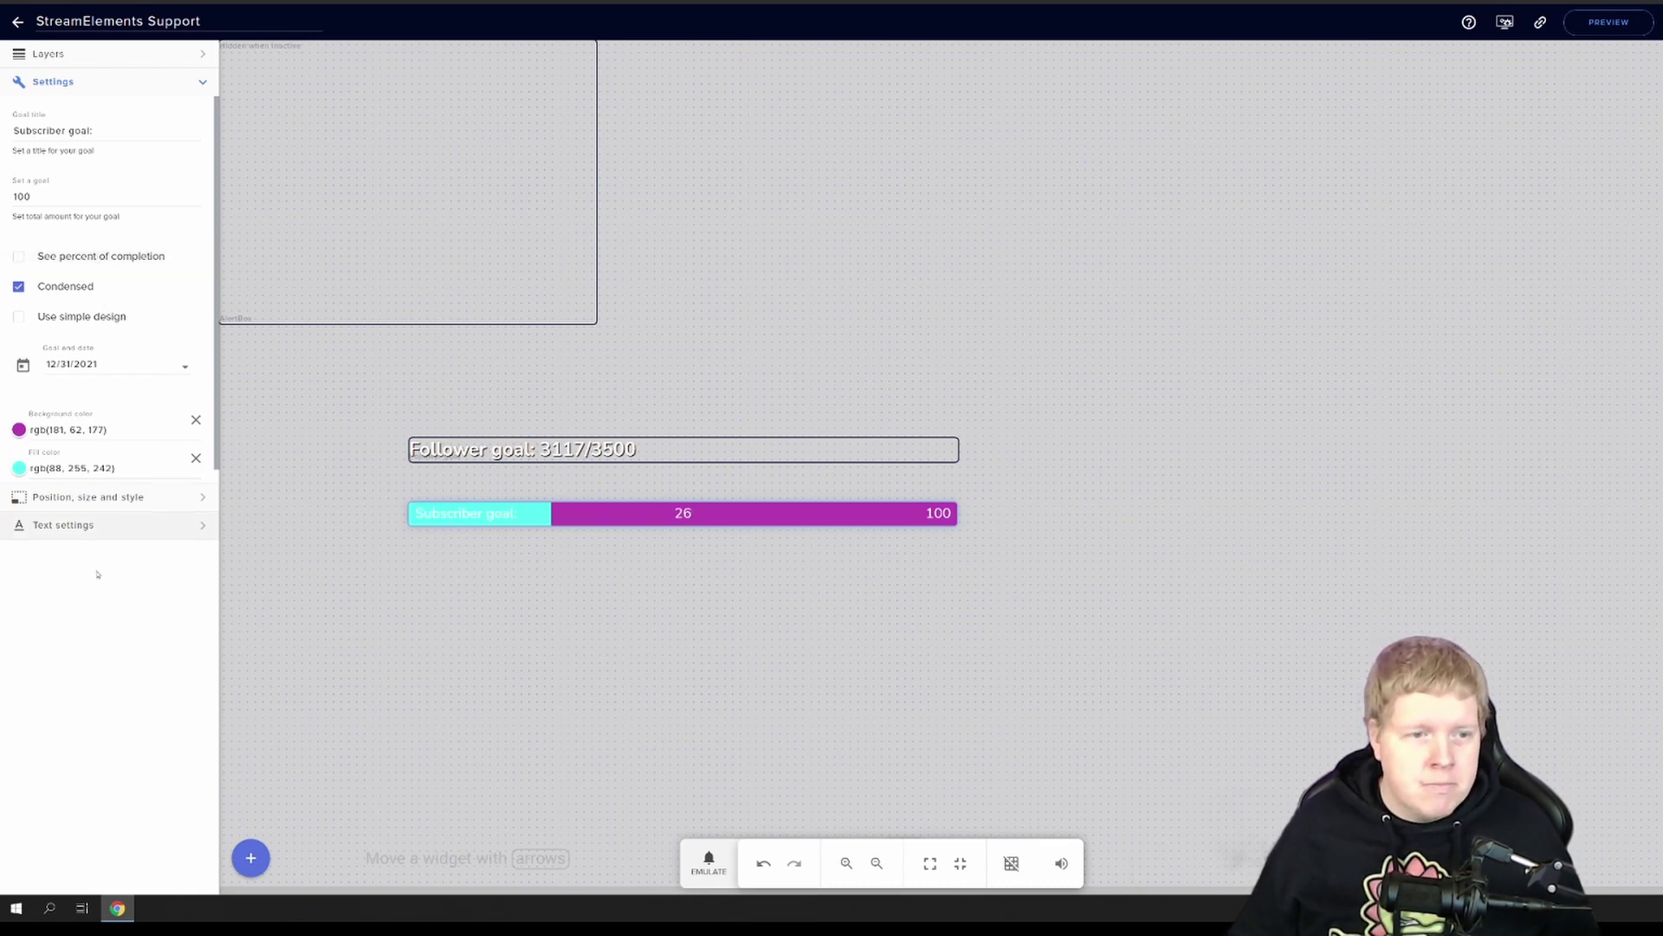
Open the label widgets that can be added to the overlay
{"action": "left_click", "coordinate": [257, 867]}
{"action": "mouse_move", "coordinate": [304, 665]}
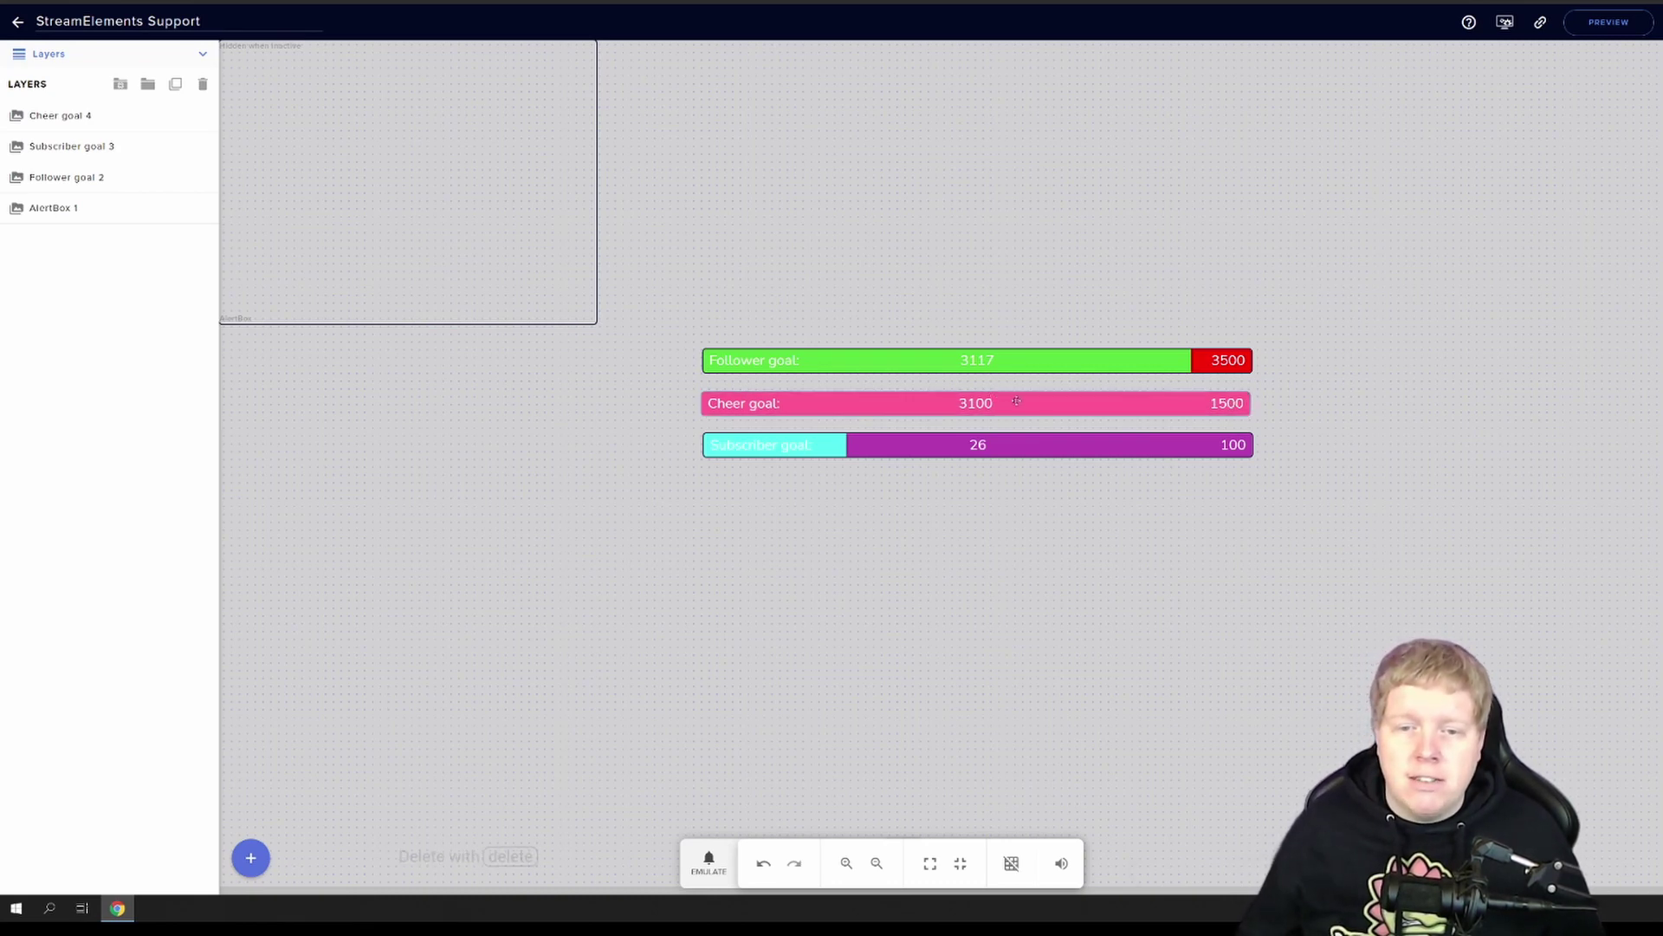
Set the cheer goal progress to 0 in the goals data of the data visualization settings and save the changes
{"action": "left_click", "coordinate": [1505, 24]}
{"action": "left_click", "coordinate": [568, 159]}
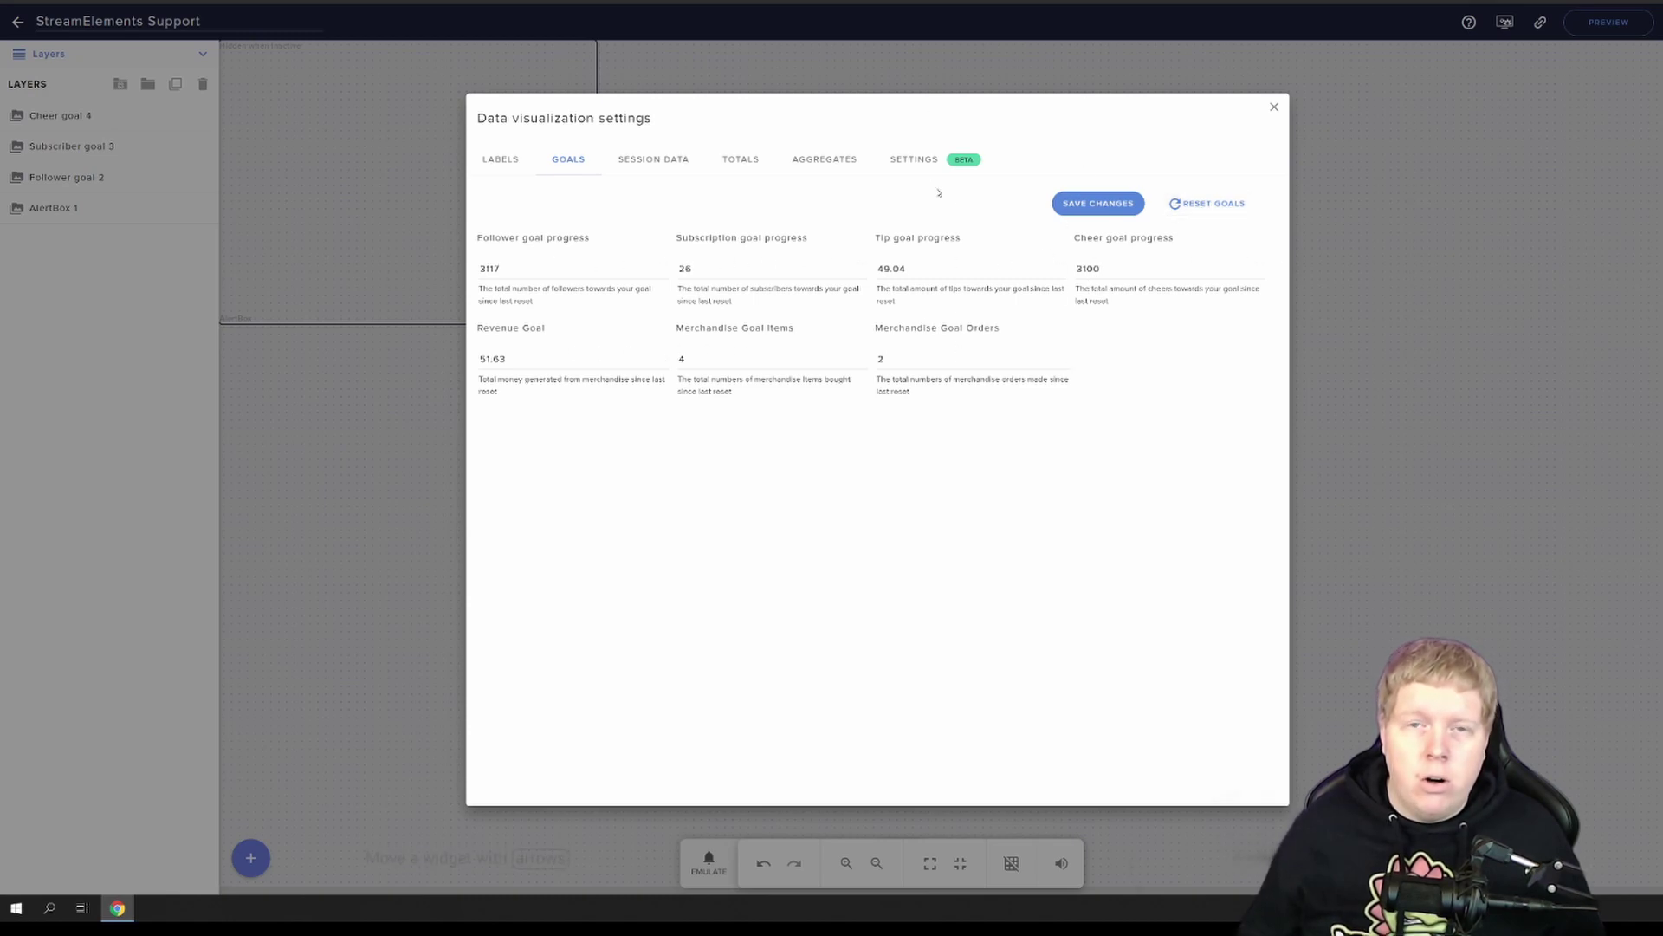
{"action": "left_click_drag", "start_coordinate": [1113, 271], "coordinate": [1079, 268]}
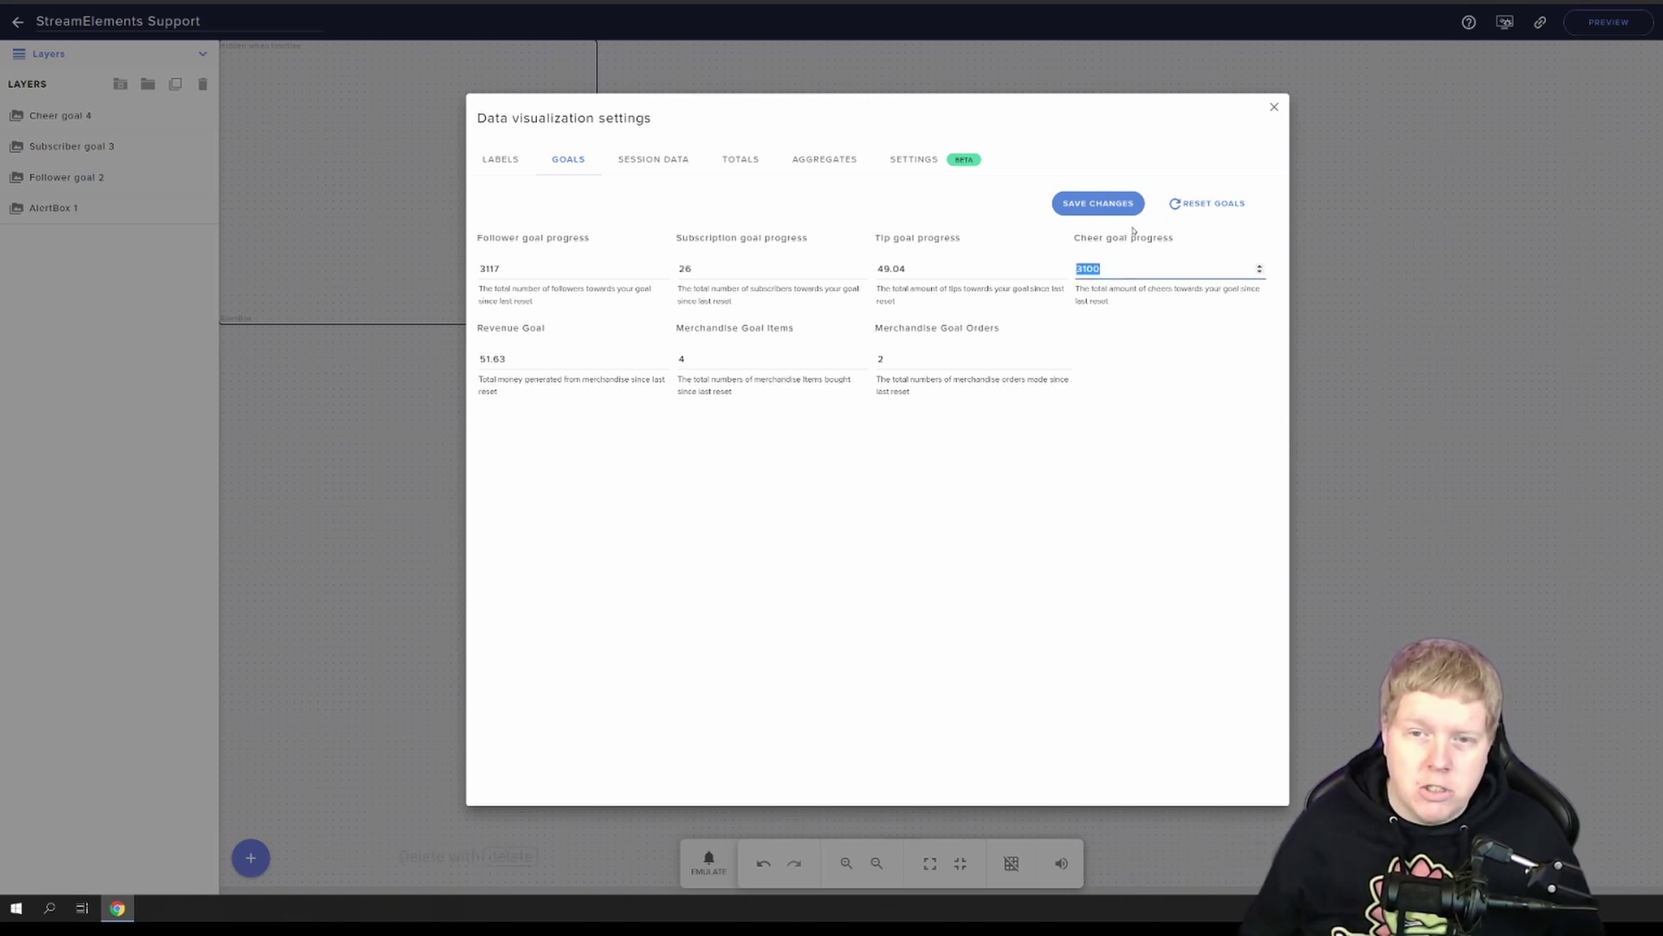
{"action": "type", "text": "0"}
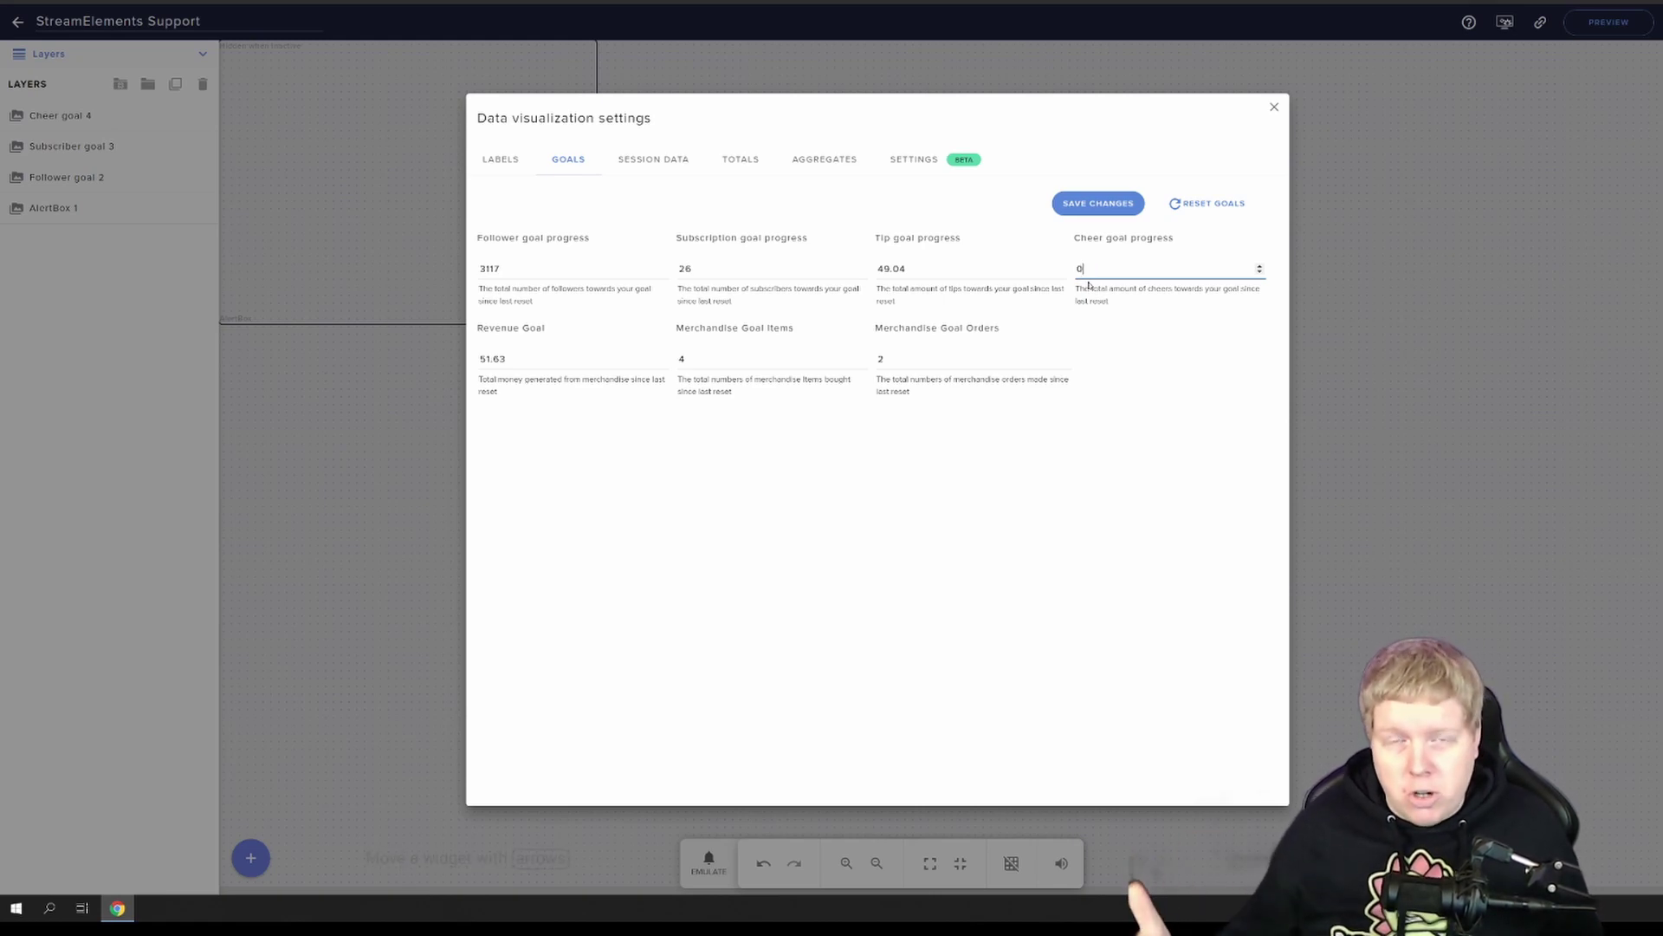
{"action": "left_click", "coordinate": [1121, 205]}
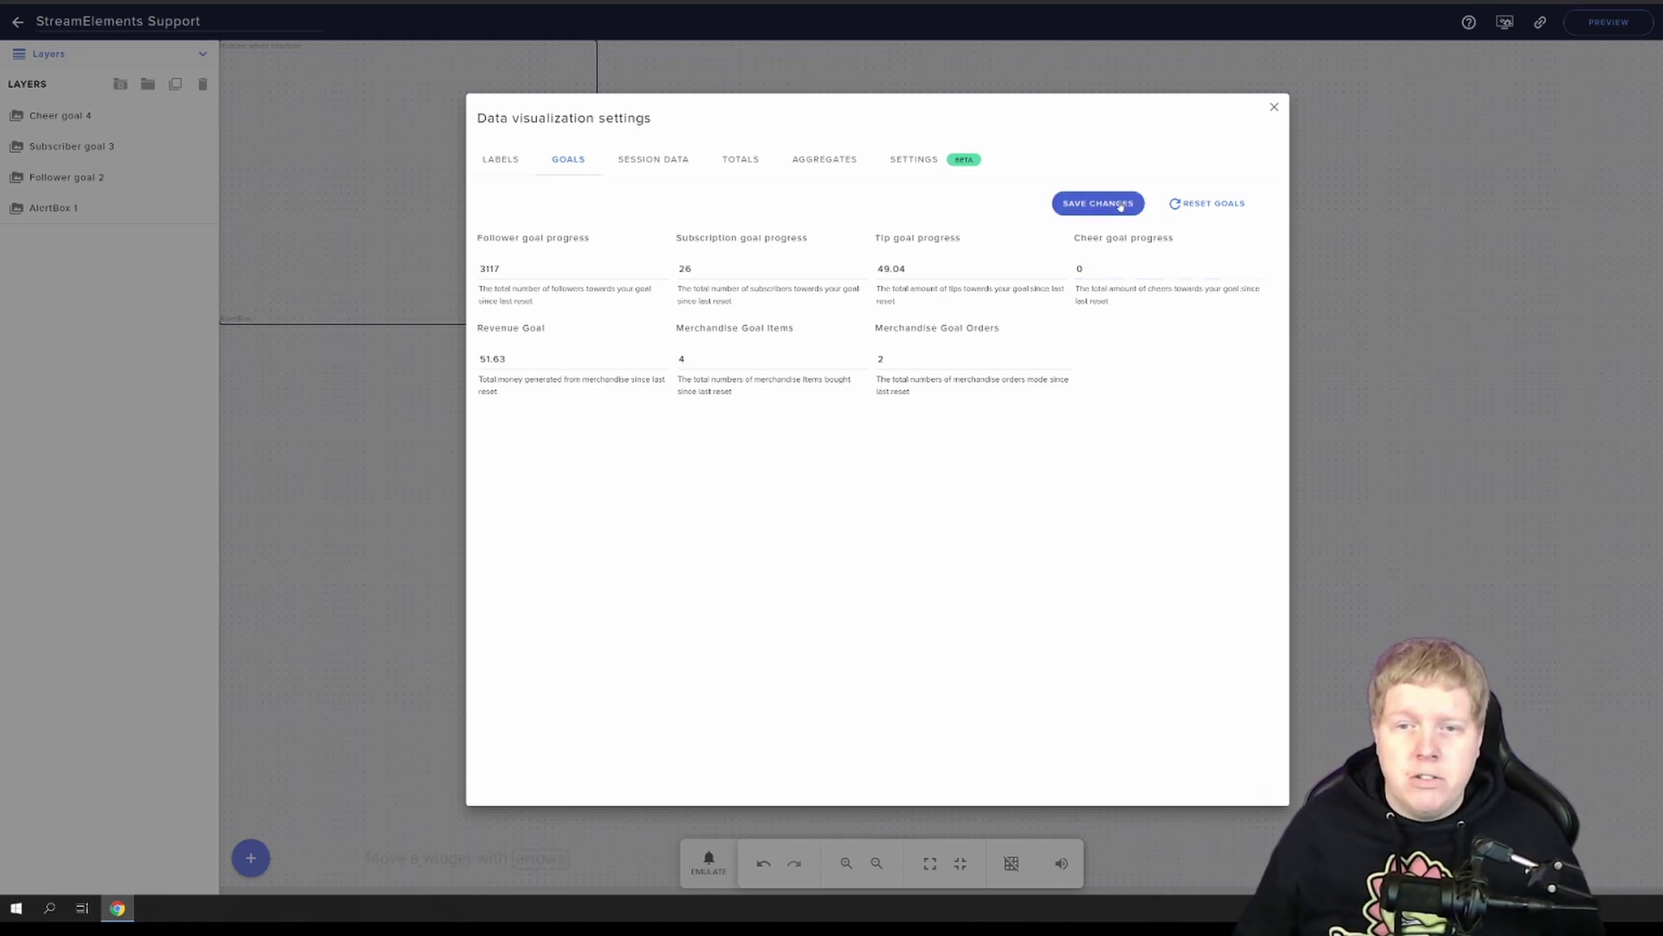
{"action": "left_click", "coordinate": [1276, 108]}
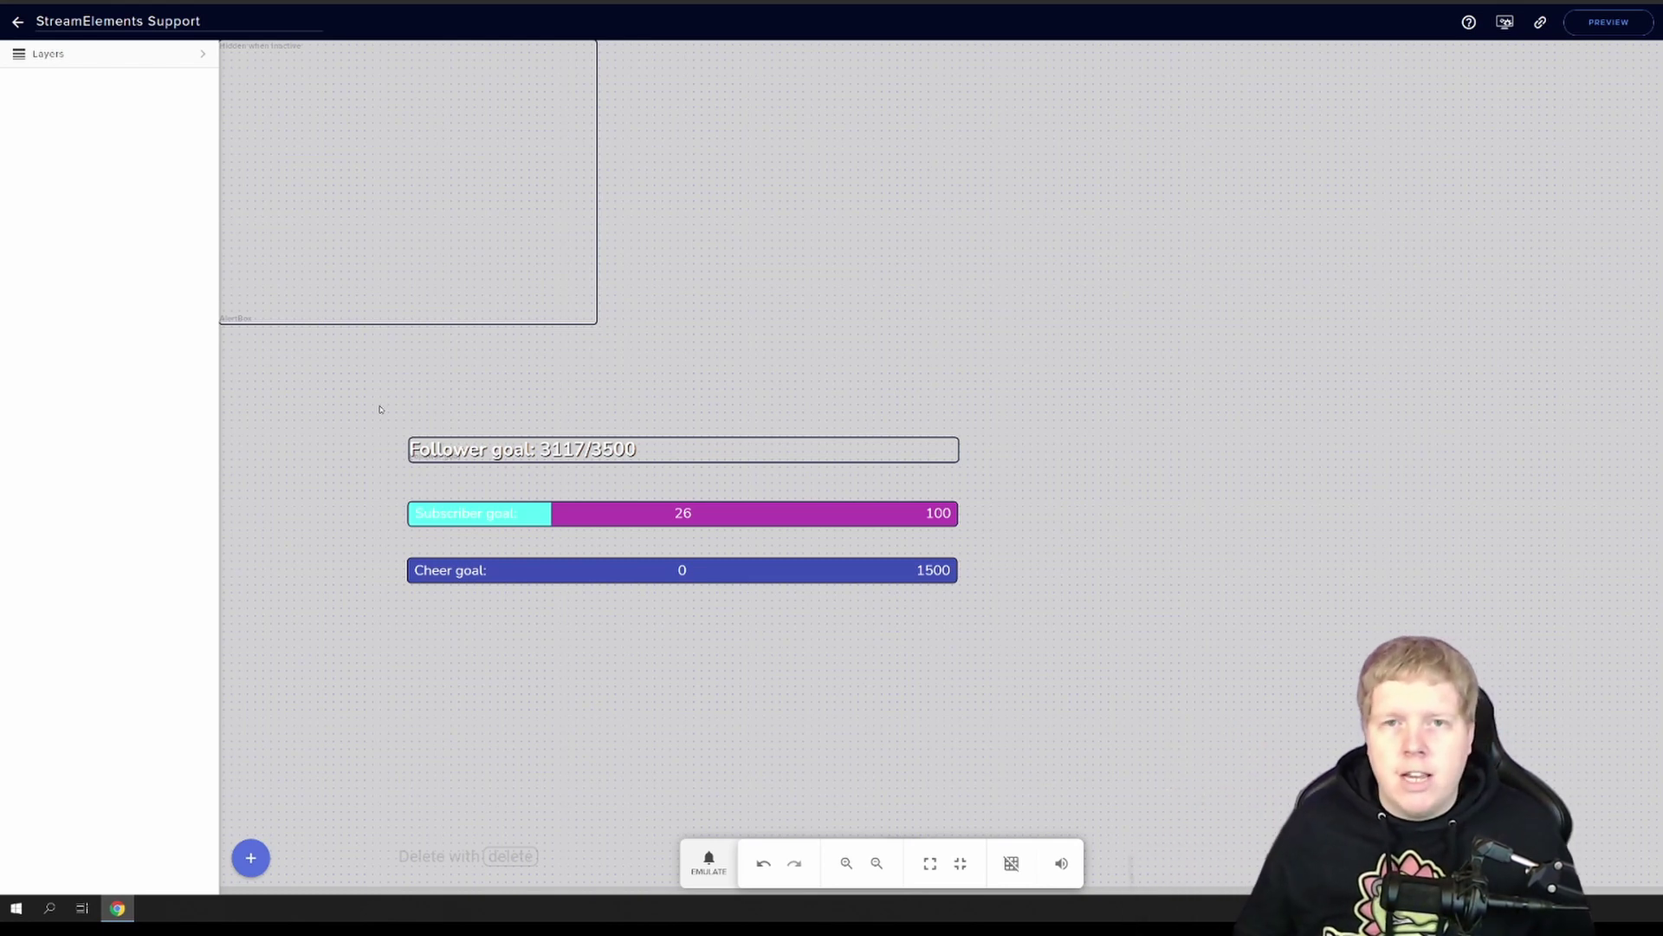
Review the saved goal progress values in the data visualization settings
{"action": "left_click", "coordinate": [1505, 22]}
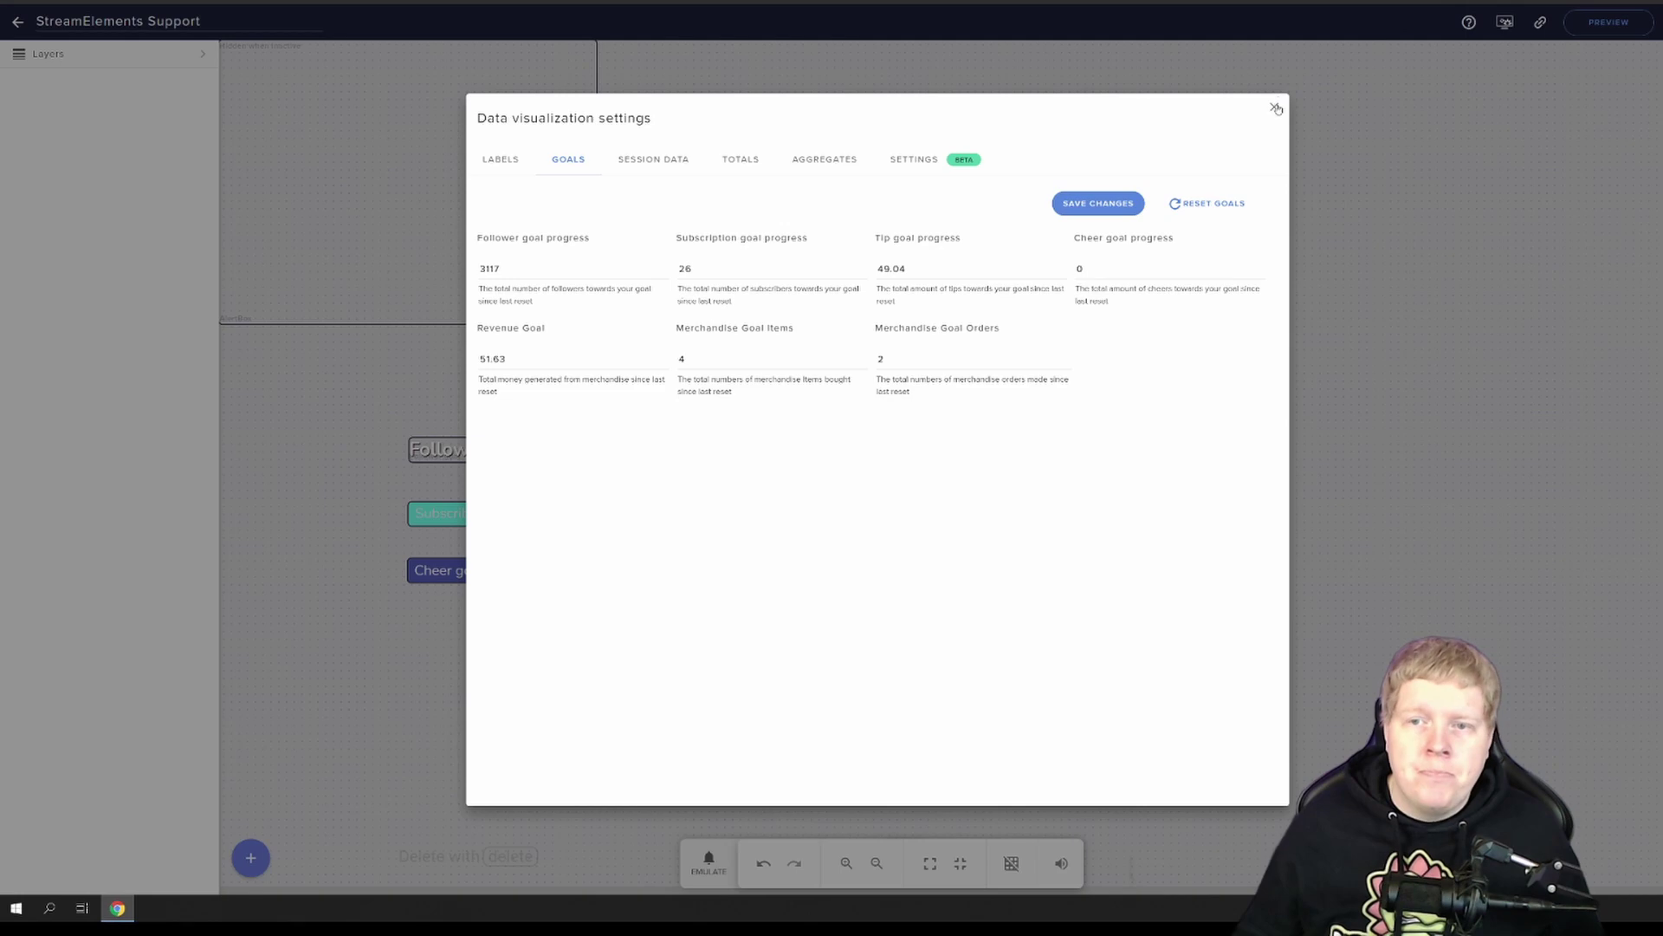
{"action": "left_click", "coordinate": [1274, 106]}
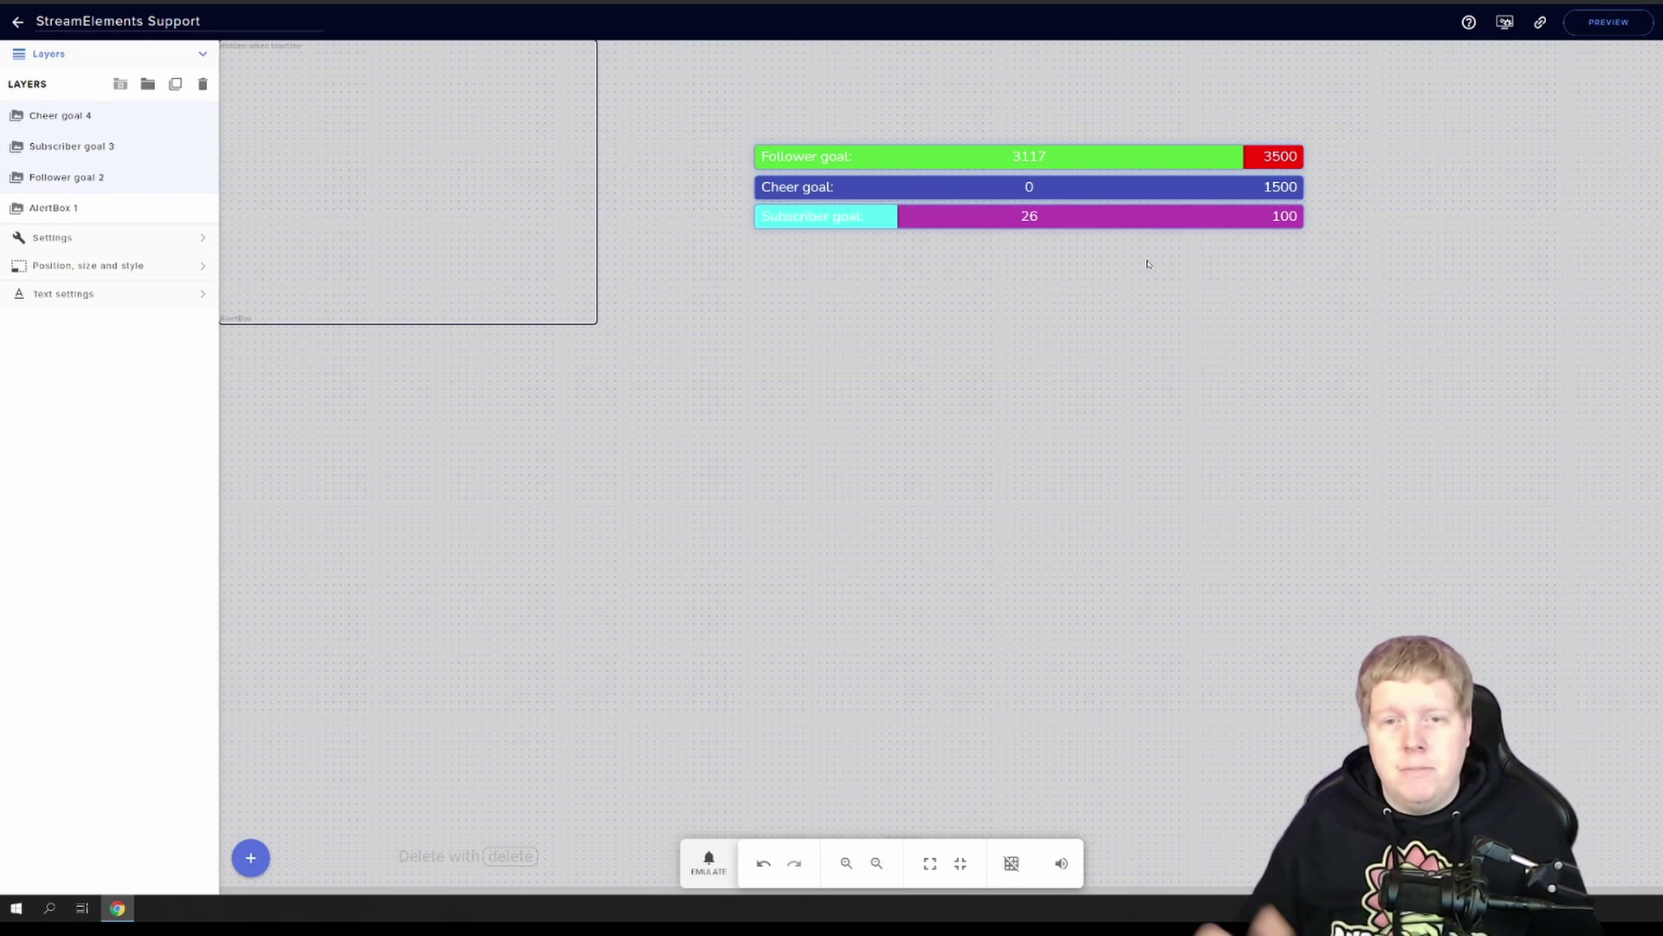
Move the three goal widgets into a vertical stack near the canvas's middle, ordered follower, cheer, subscriber
{"action": "left_click_drag", "start_coordinate": [1014, 163], "coordinate": [493, 673]}
{"action": "left_click", "coordinate": [839, 418]}
{"action": "left_click_drag", "start_coordinate": [952, 355], "coordinate": [965, 371]}
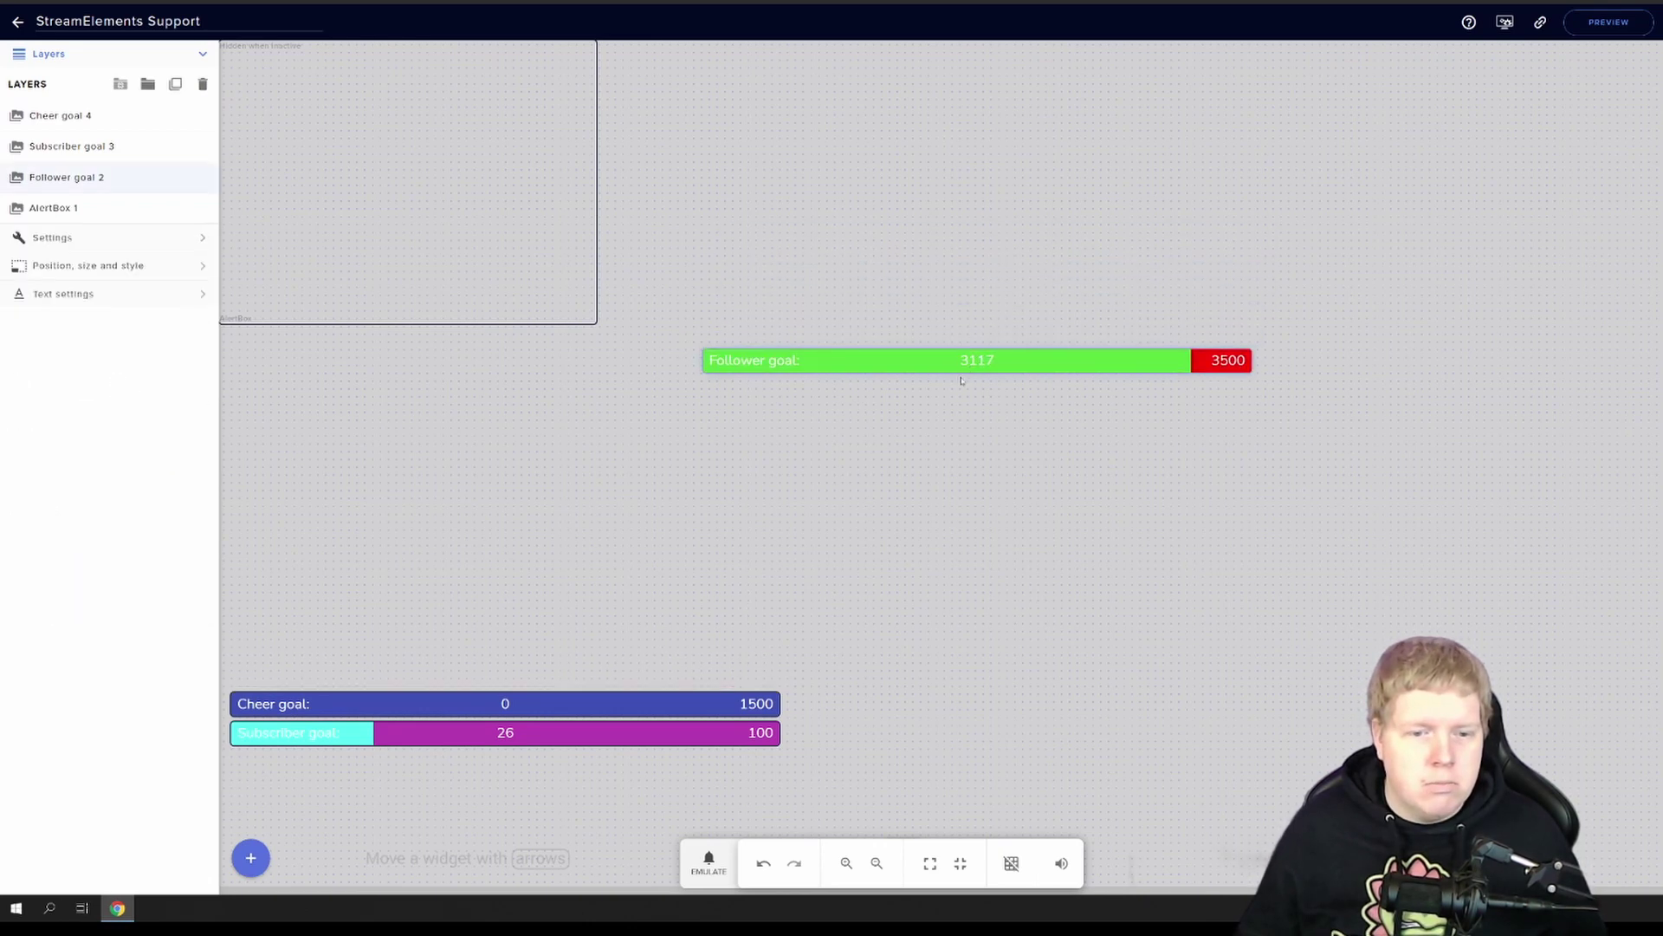
{"action": "left_click_drag", "start_coordinate": [524, 706], "coordinate": [996, 409]}
{"action": "left_click_drag", "start_coordinate": [624, 728], "coordinate": [1021, 444]}
{"action": "left_click", "coordinate": [1032, 598]}
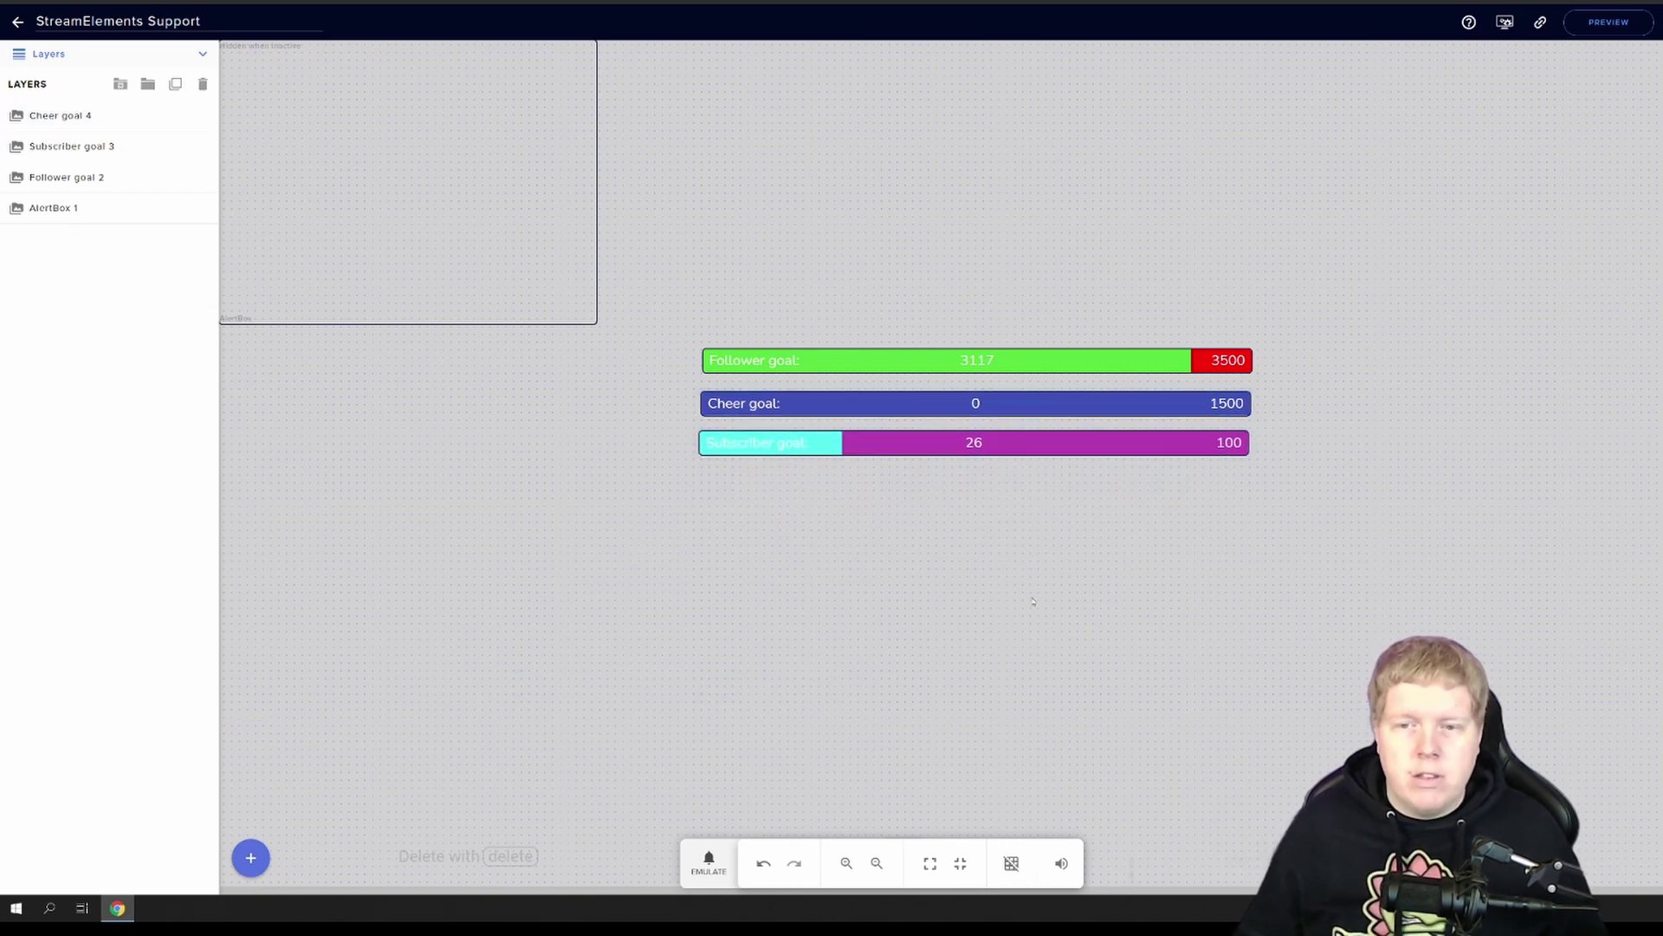